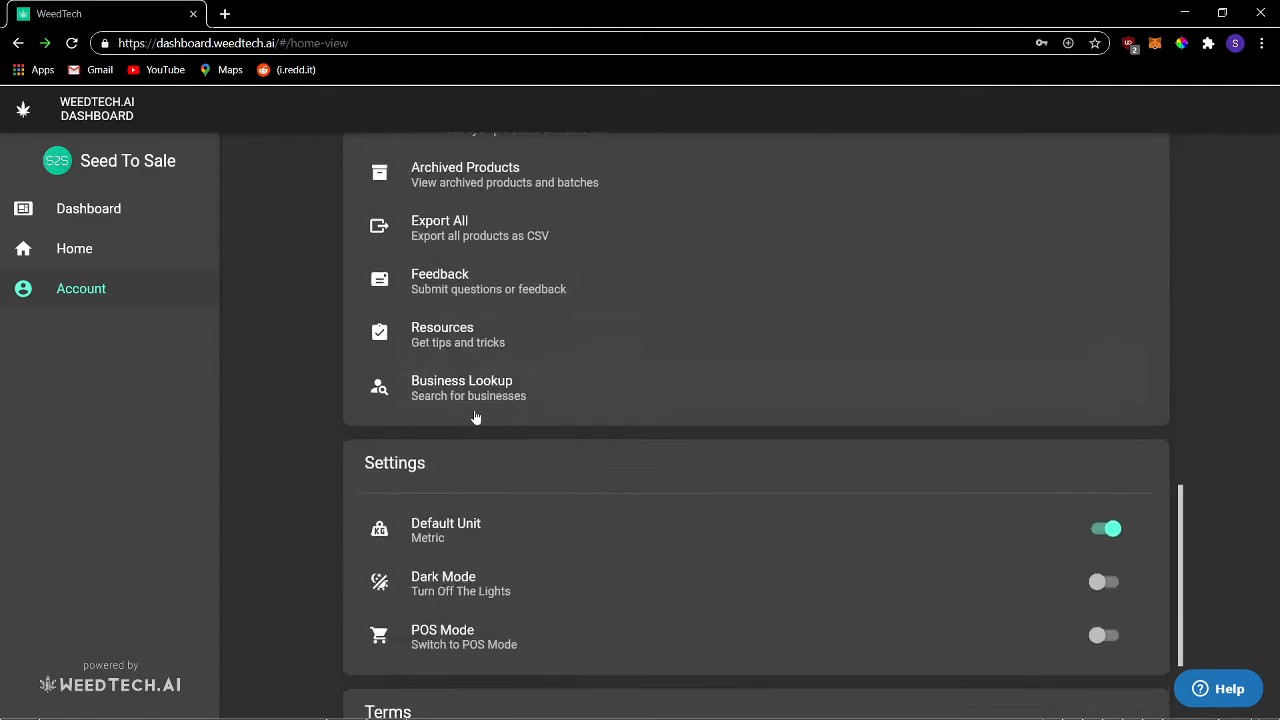
Review the business details on the Account page and open the Home inventory page.
{"action": "scroll", "coordinate": [515, 545], "scroll_direction": "up", "scroll_amount": 4}
{"action": "scroll", "coordinate": [497, 531], "scroll_direction": "up", "scroll_amount": 4}
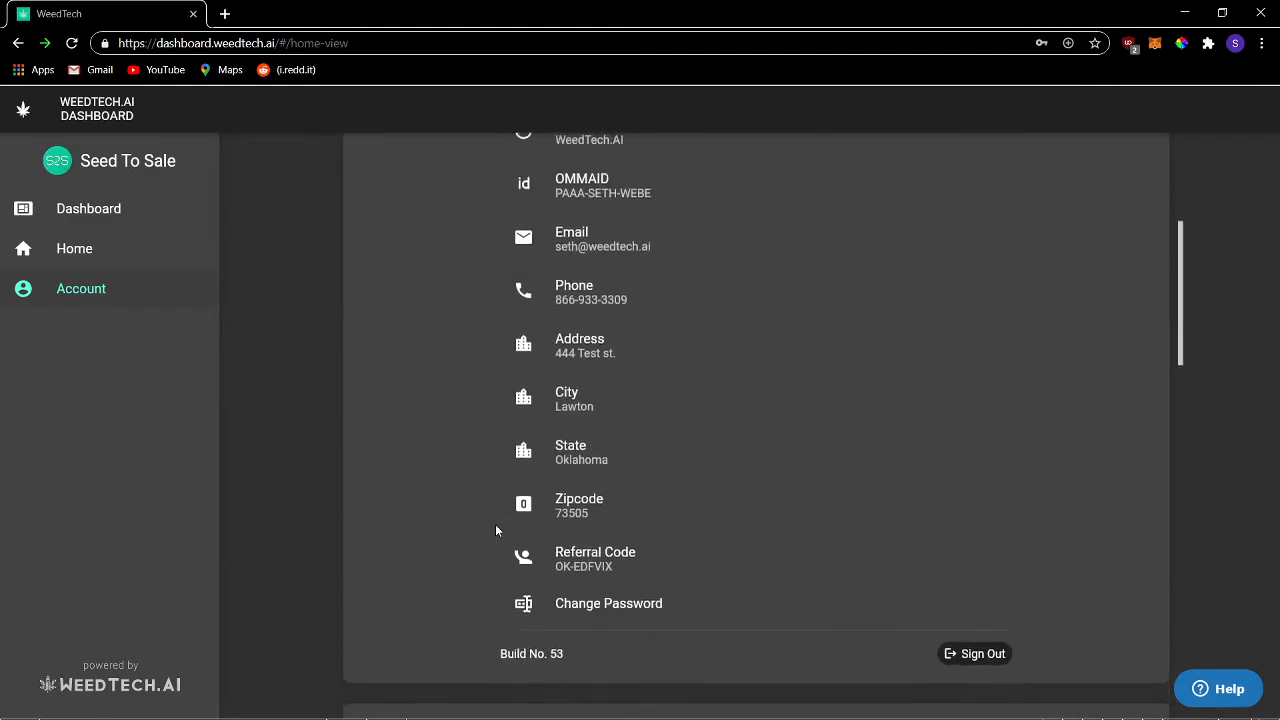
{"action": "scroll", "coordinate": [442, 516], "scroll_direction": "up", "scroll_amount": 1}
{"action": "scroll", "coordinate": [442, 516], "scroll_direction": "up", "scroll_amount": 1}
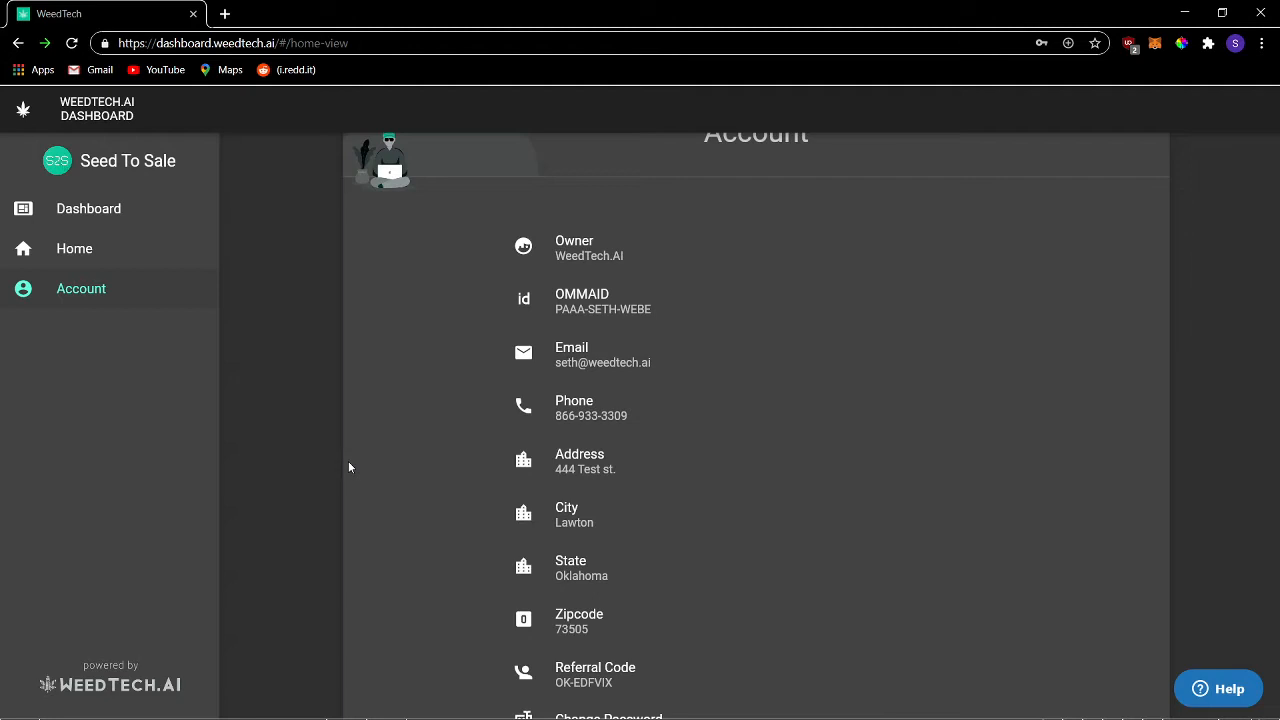
{"action": "left_click", "coordinate": [138, 248]}
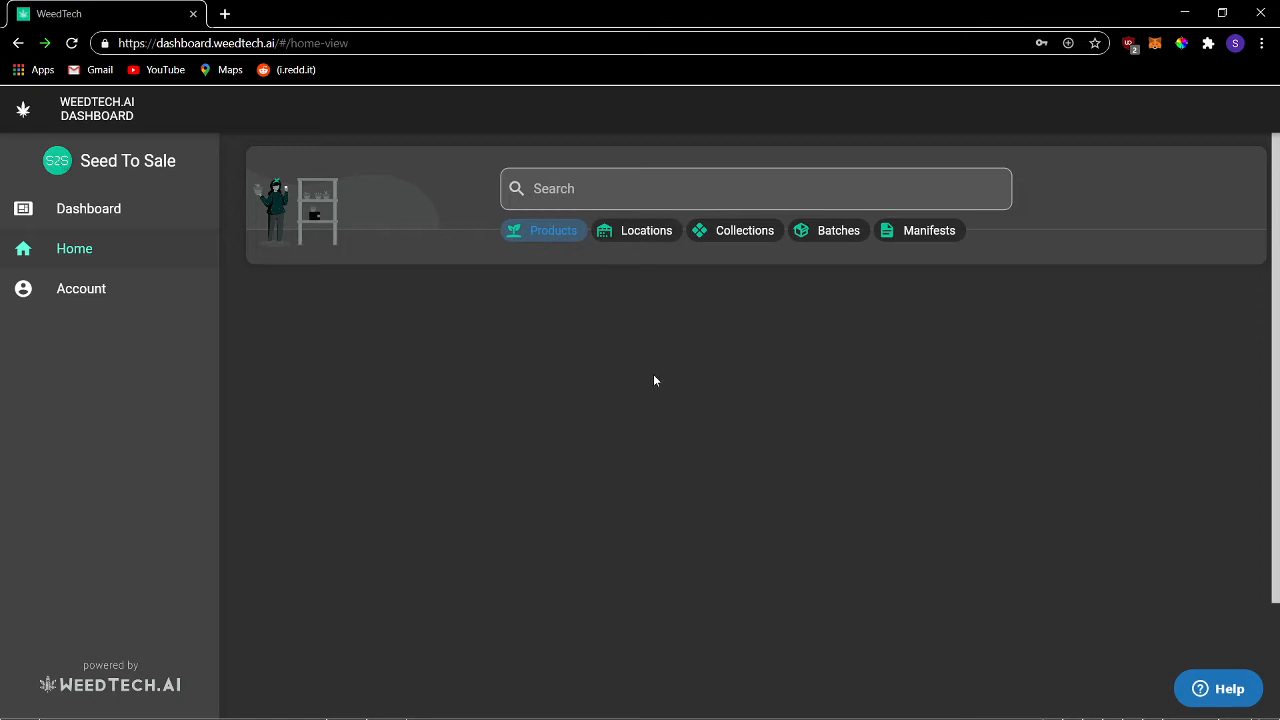
Create one location named "Seedling Room" from the Dashboard.
{"action": "left_click", "coordinate": [108, 210]}
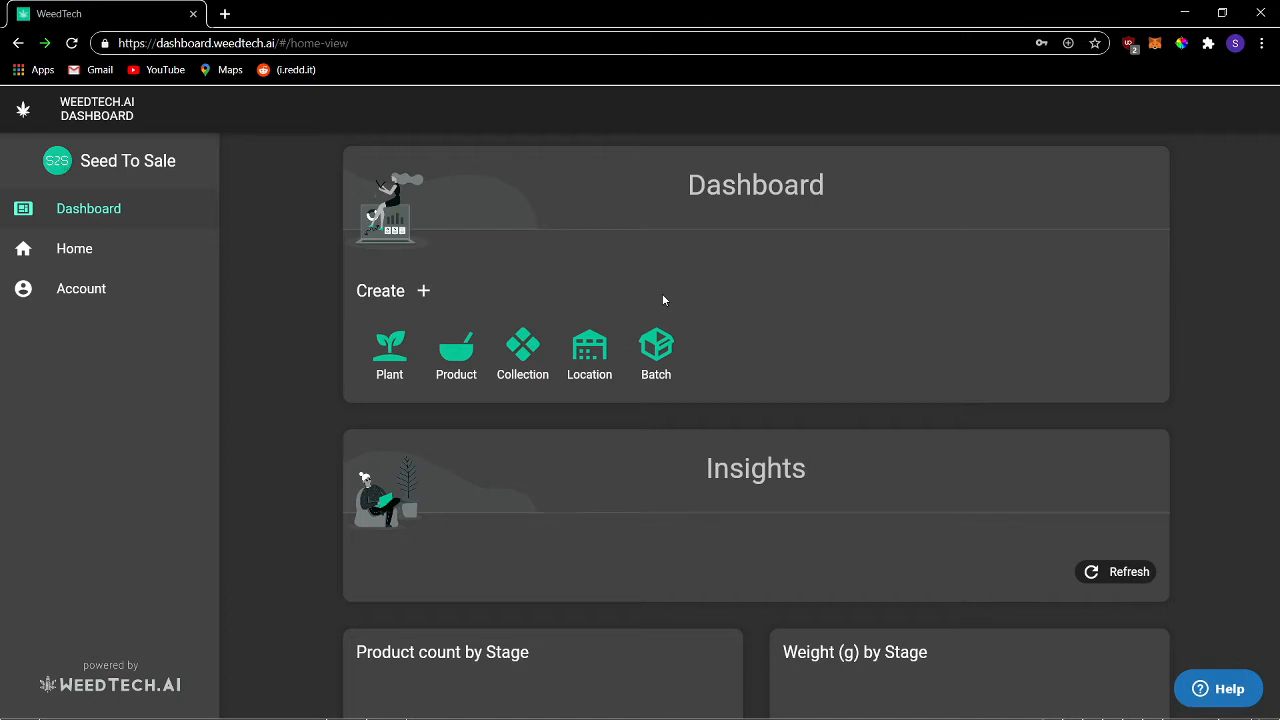
{"action": "left_click", "coordinate": [590, 378]}
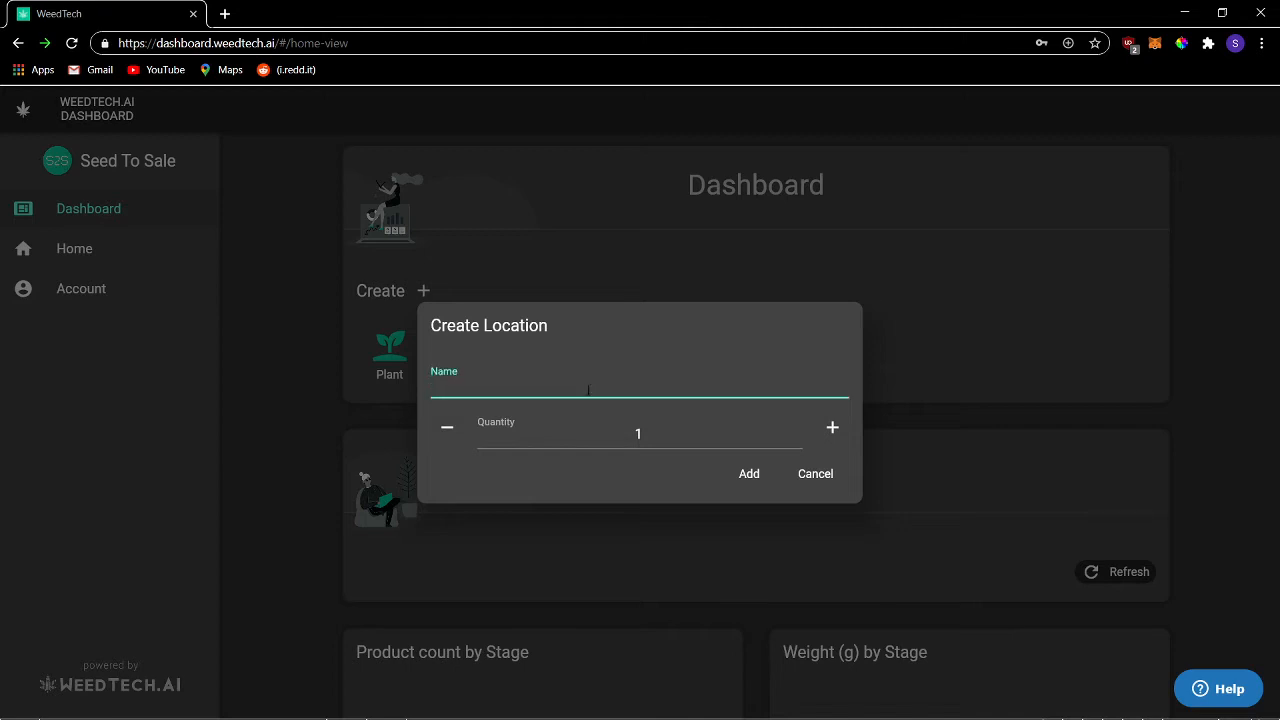
{"action": "type", "text": "Seedling Room"}
{"action": "left_click", "coordinate": [749, 474]}
Create another location named "Veg Room" with a quantity of 1.
{"action": "left_click", "coordinate": [591, 381]}
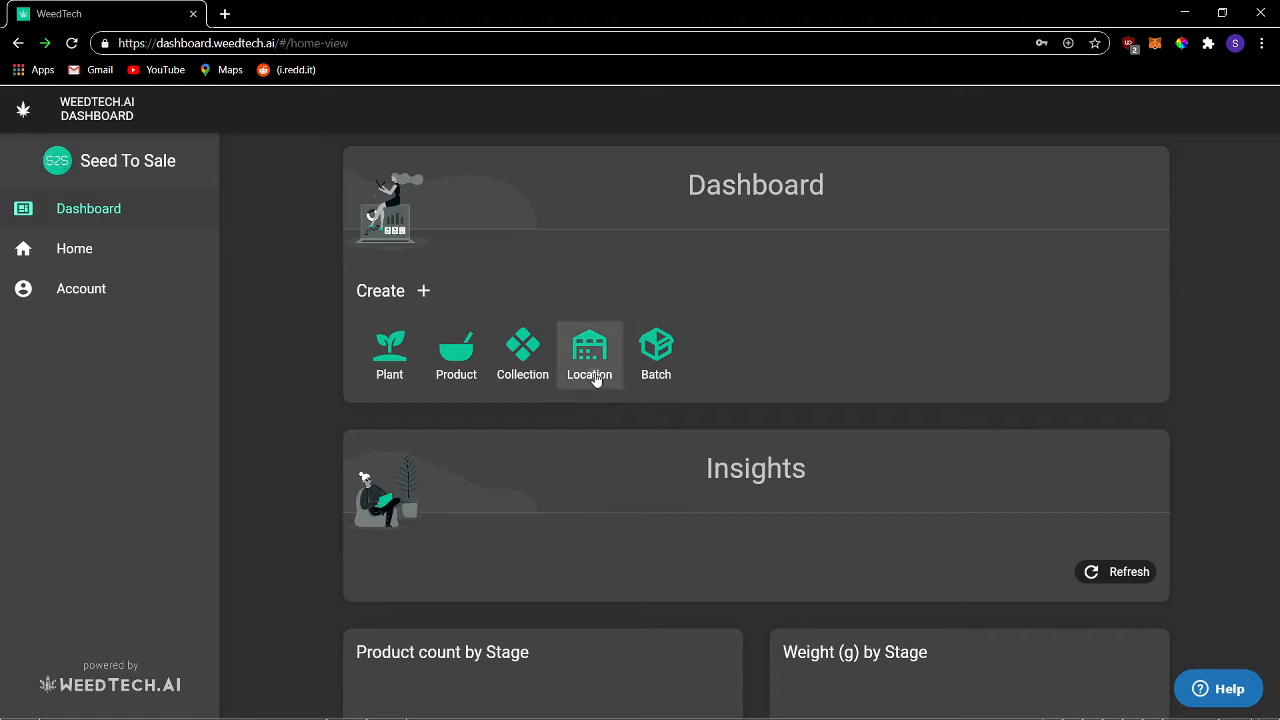
{"action": "left_click", "coordinate": [559, 391]}
{"action": "type", "text": "Veg Room"}
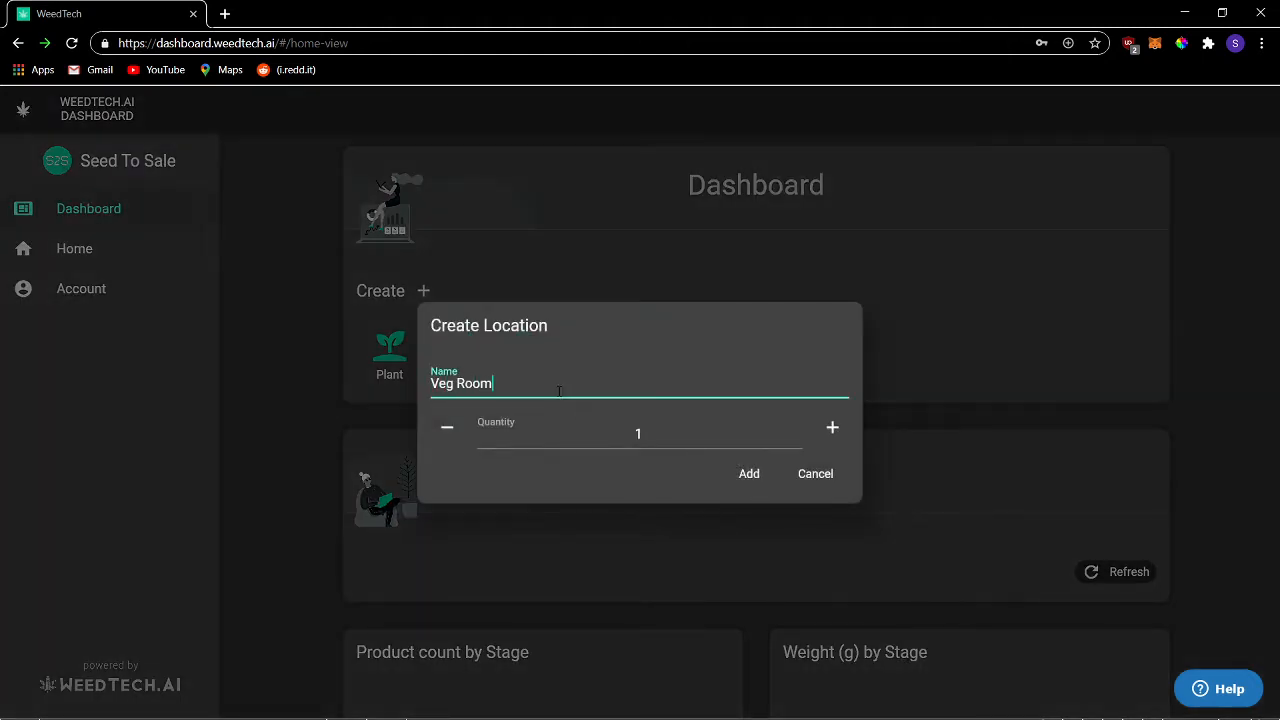
{"action": "left_click", "coordinate": [747, 480]}
Create a location named "Flower Room" and display the list of locations on the Home page.
{"action": "left_click", "coordinate": [589, 366]}
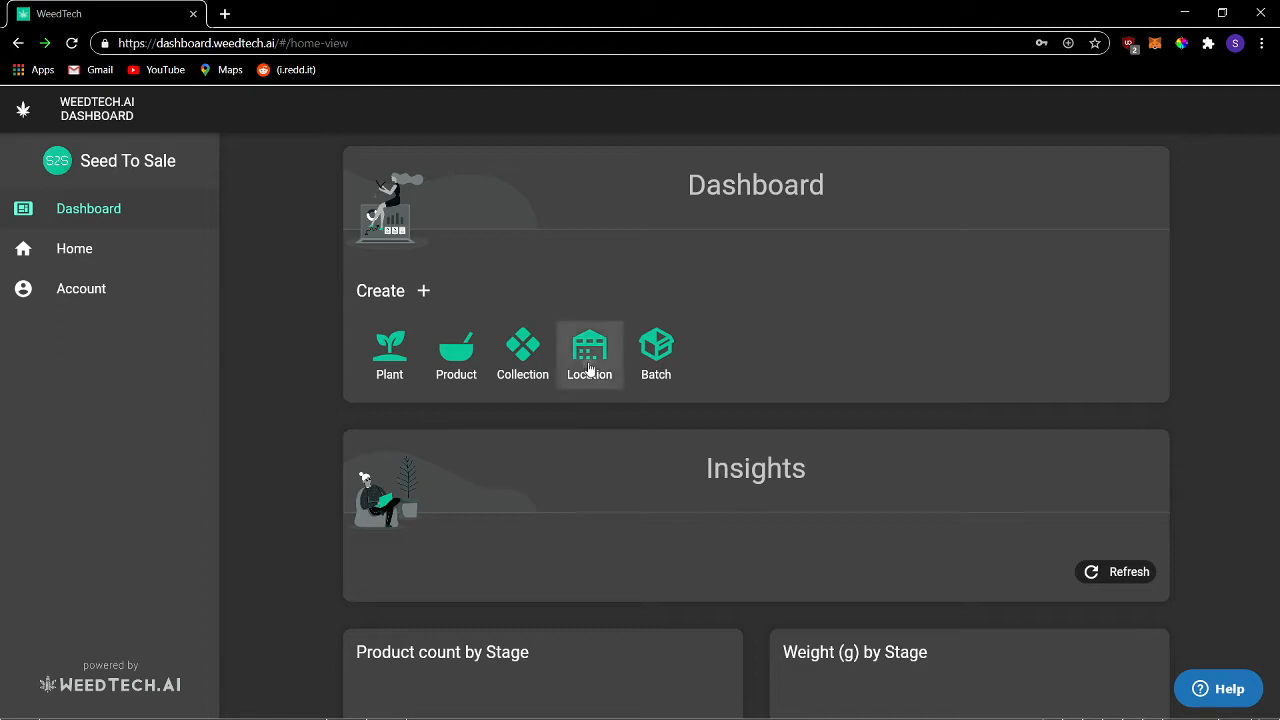
{"action": "left_click", "coordinate": [527, 391]}
{"action": "type", "text": "Fl"}
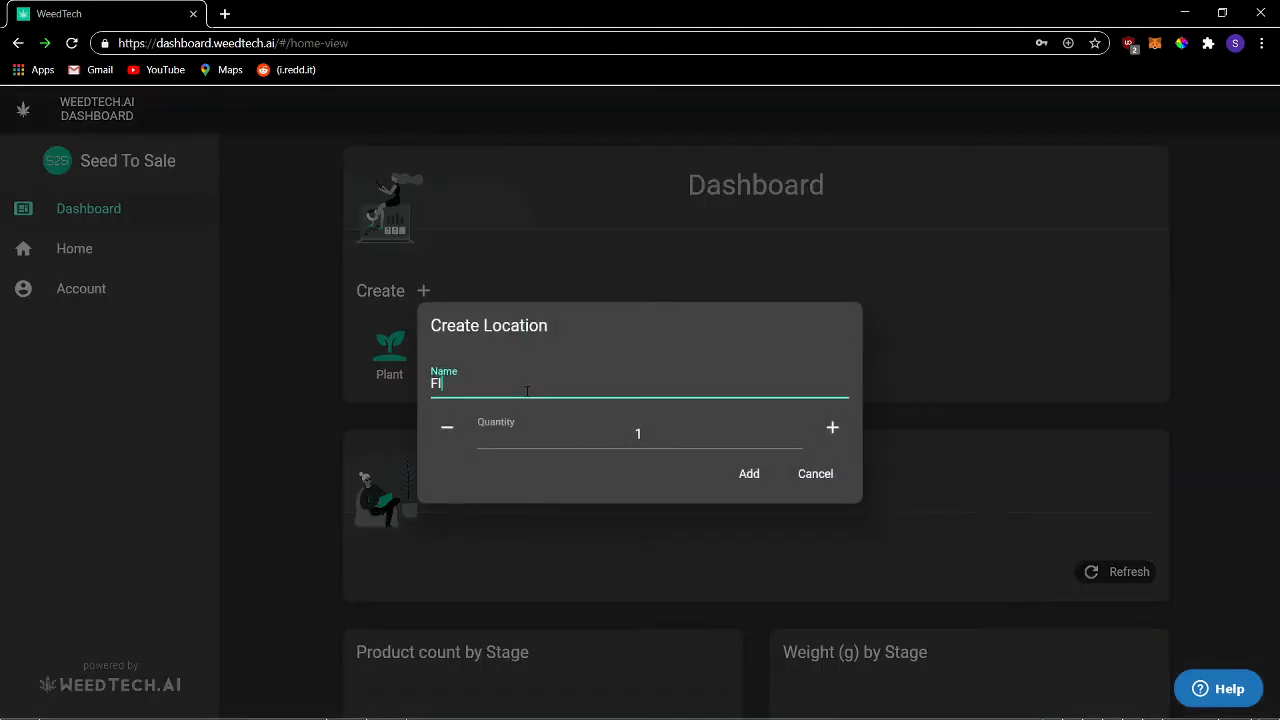
{"action": "type", "text": "ower Room"}
{"action": "left_click", "coordinate": [753, 475]}
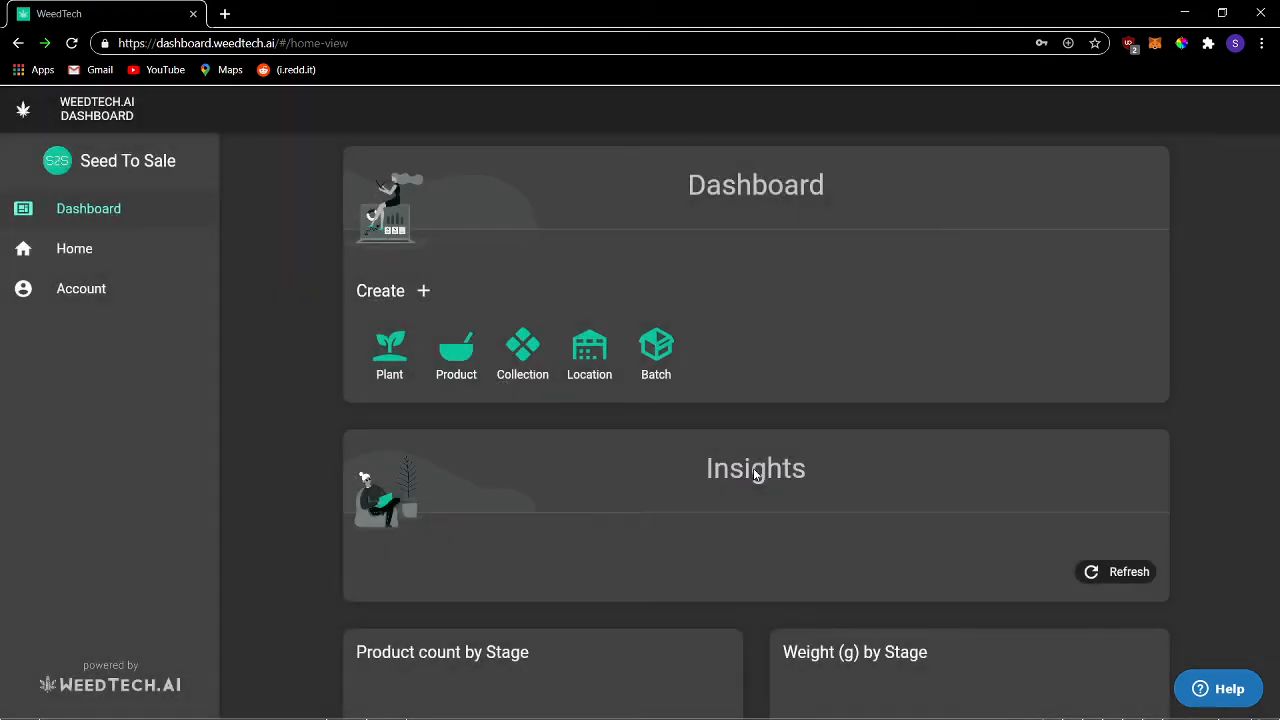
{"action": "left_click", "coordinate": [137, 252]}
{"action": "left_click", "coordinate": [641, 238]}
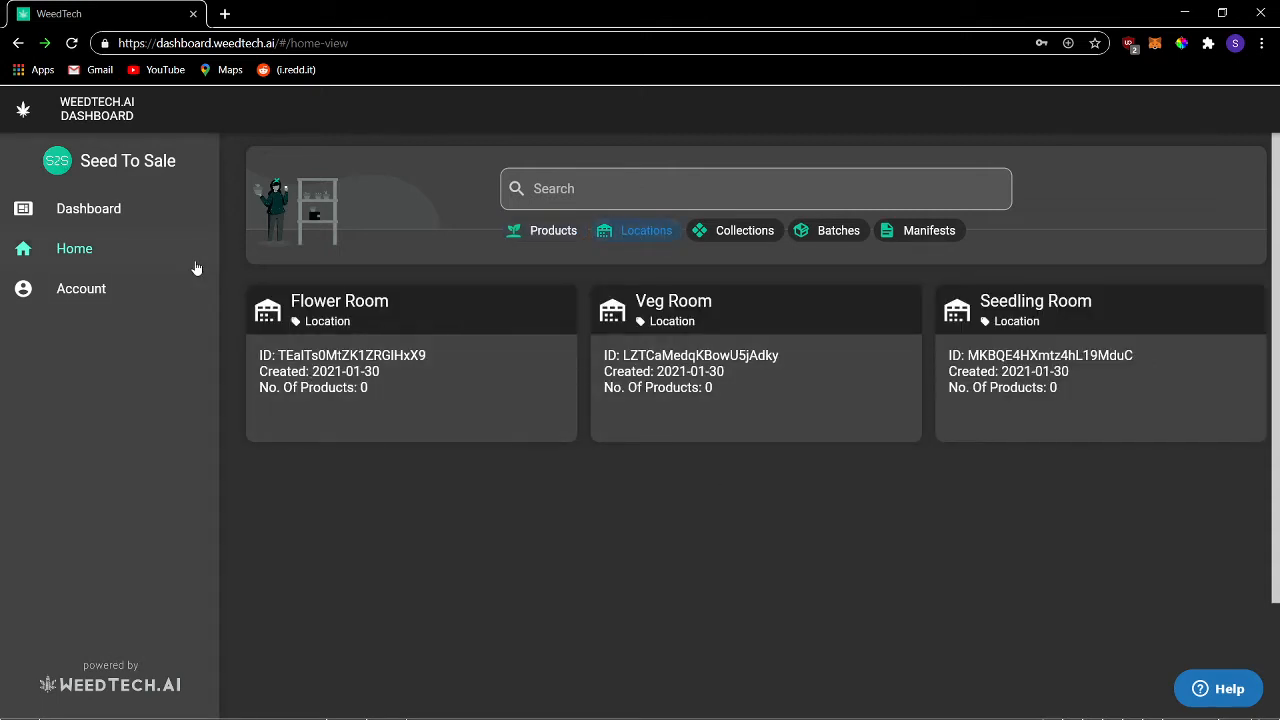
Create 10 plants named "Skywalker OG" from the Dashboard, with stage Seedling and origin New.
{"action": "left_click", "coordinate": [147, 209]}
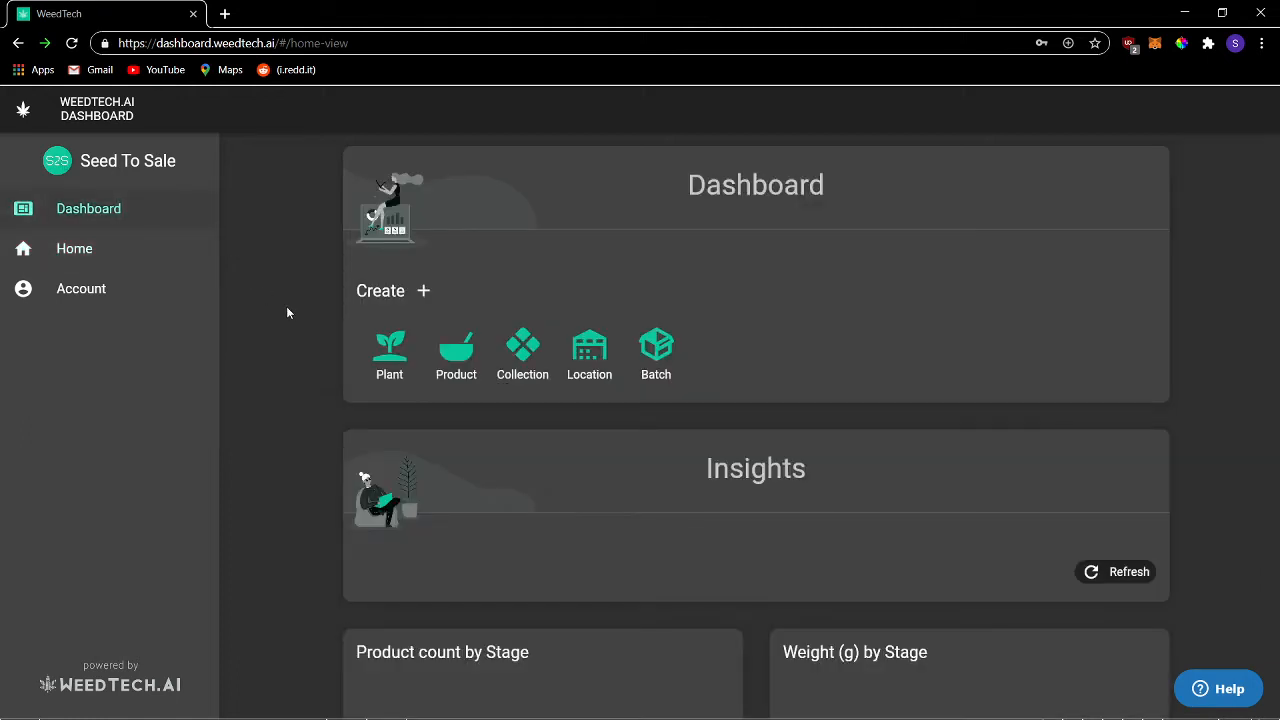
{"action": "left_click", "coordinate": [404, 362]}
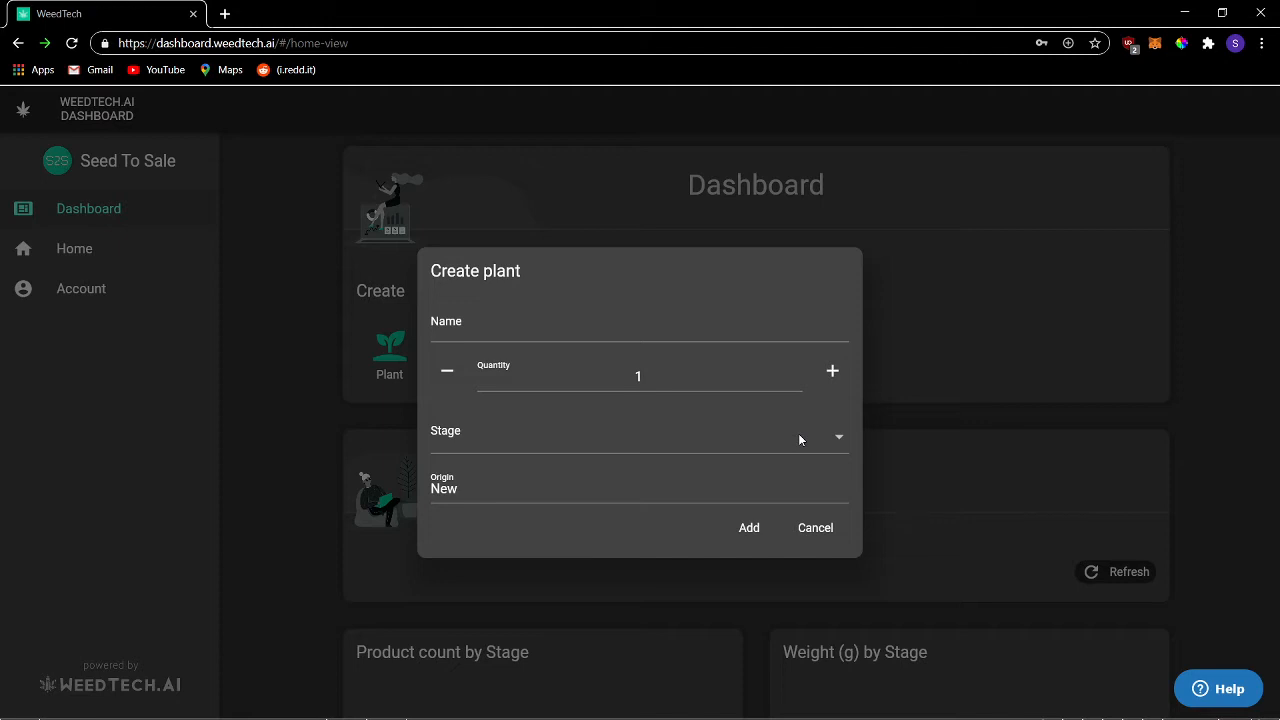
{"action": "left_click", "coordinate": [705, 330]}
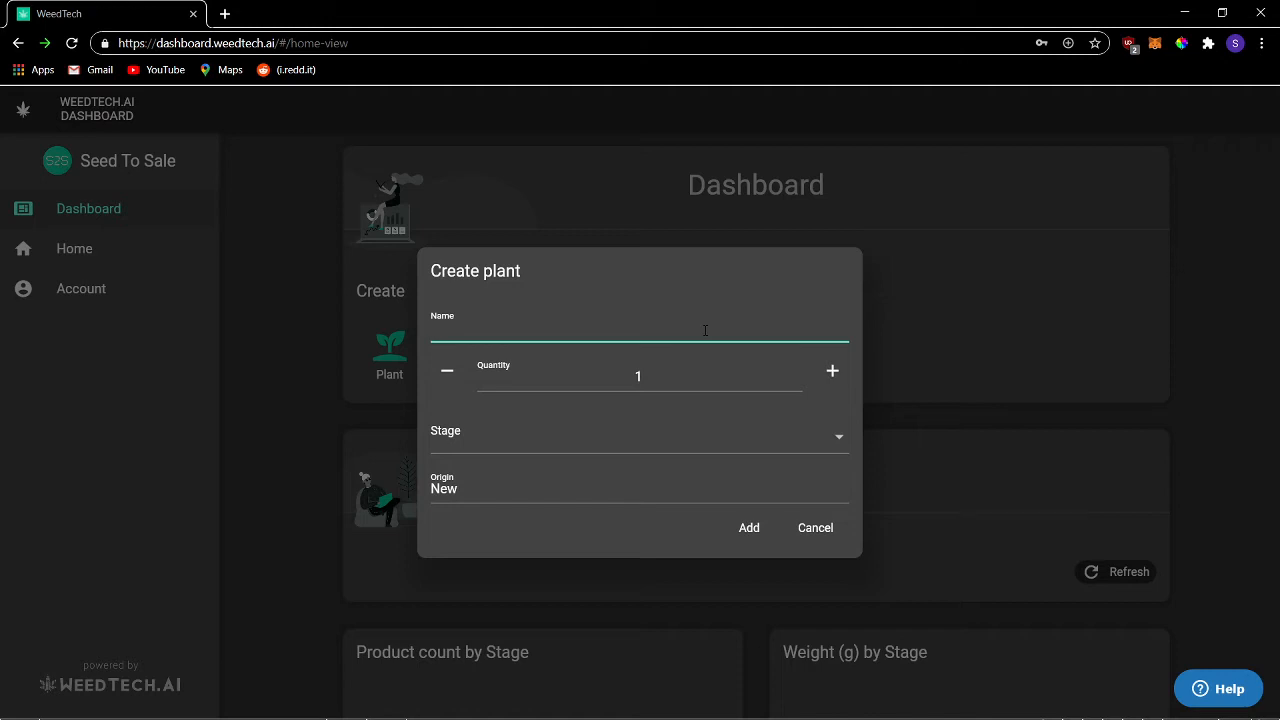
{"action": "type", "text": "Skywalker OG"}
{"action": "left_click", "coordinate": [668, 381]}
{"action": "type", "text": "0"}
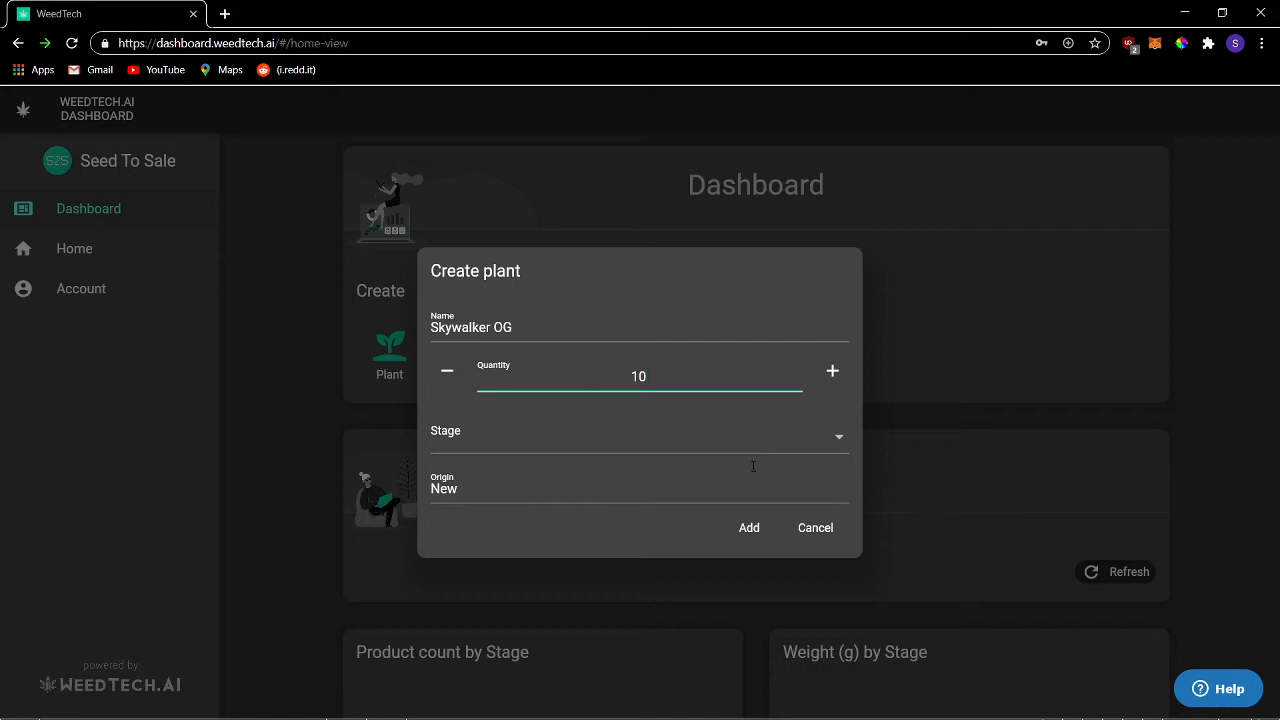
{"action": "left_click", "coordinate": [838, 438]}
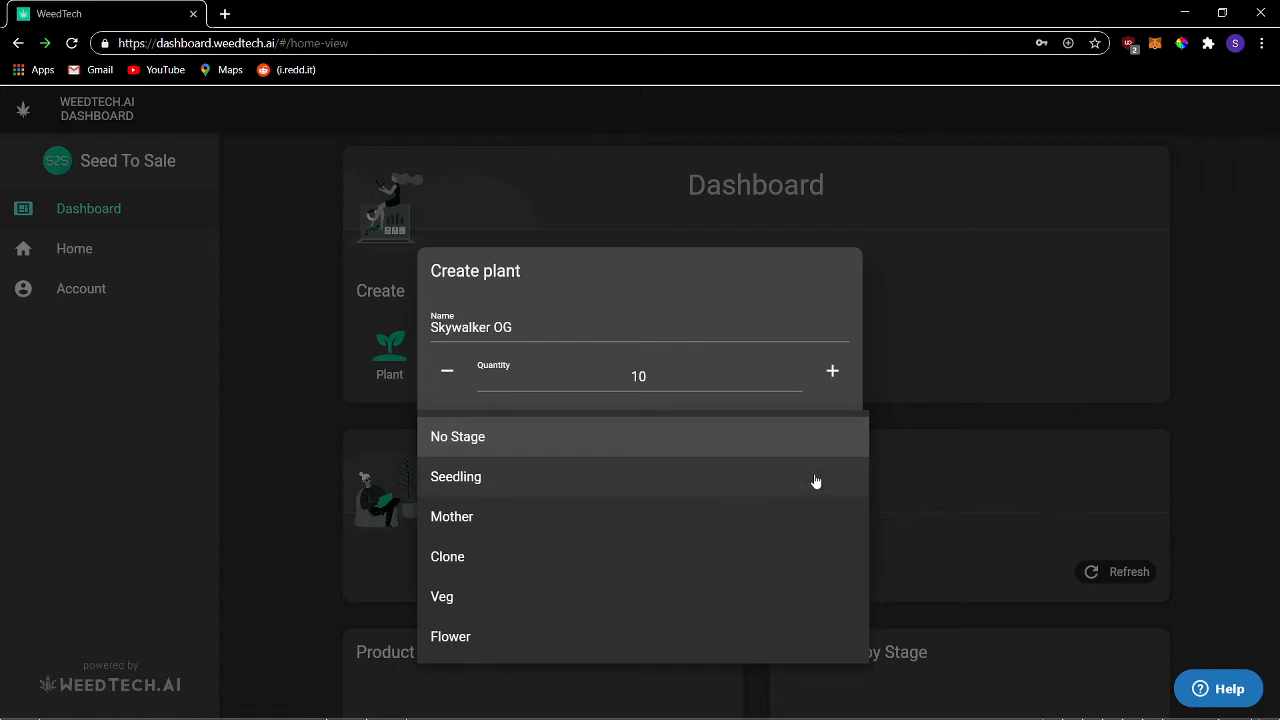
{"action": "left_click", "coordinate": [815, 481]}
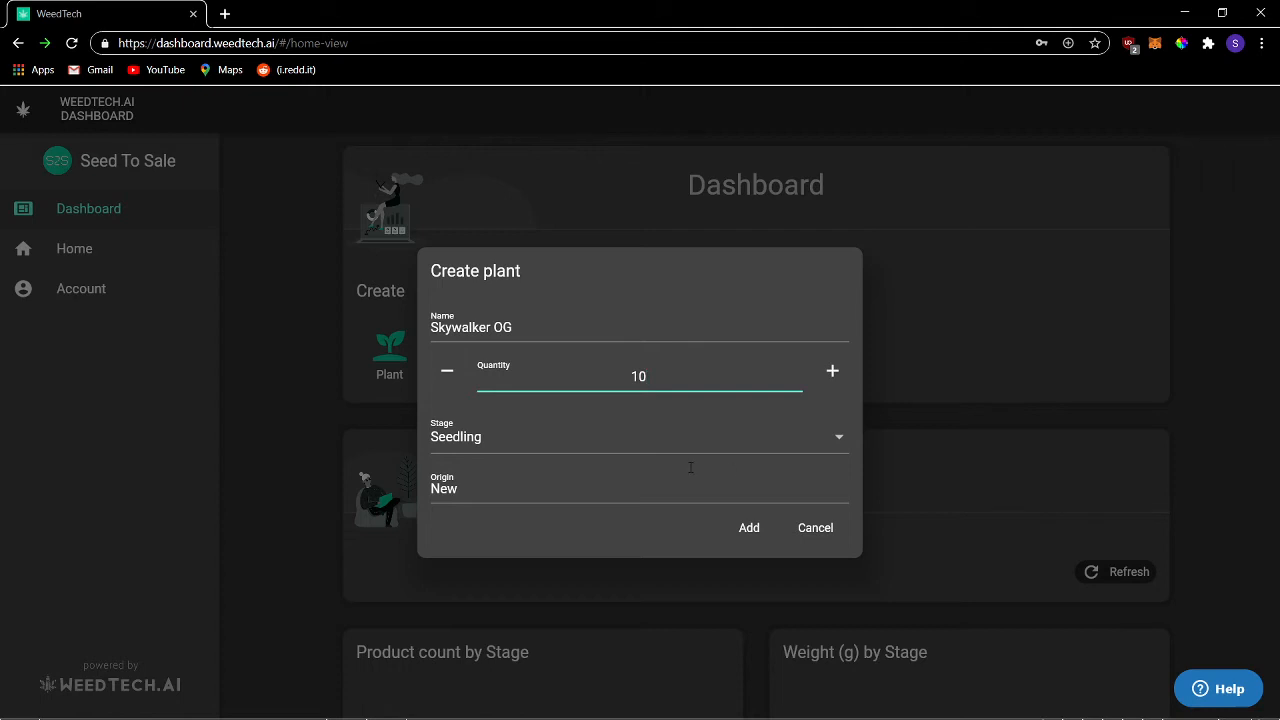
{"action": "left_click", "coordinate": [604, 482]}
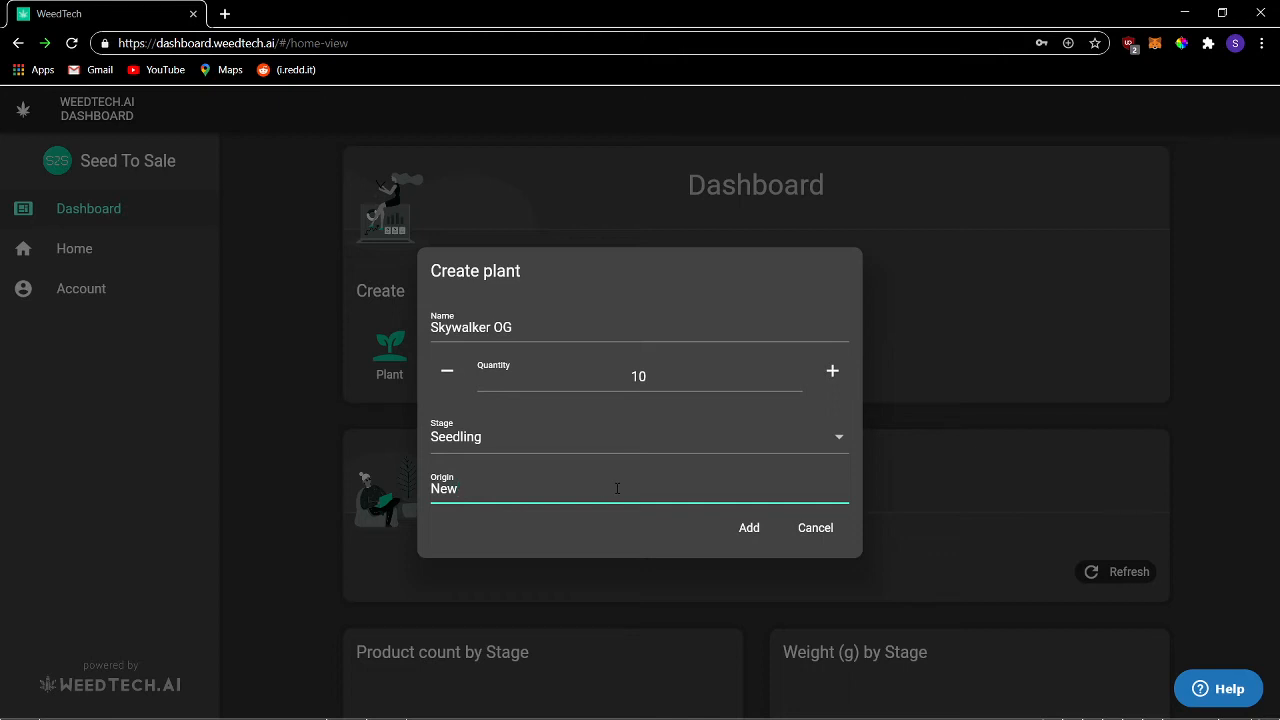
{"action": "left_click", "coordinate": [761, 533]}
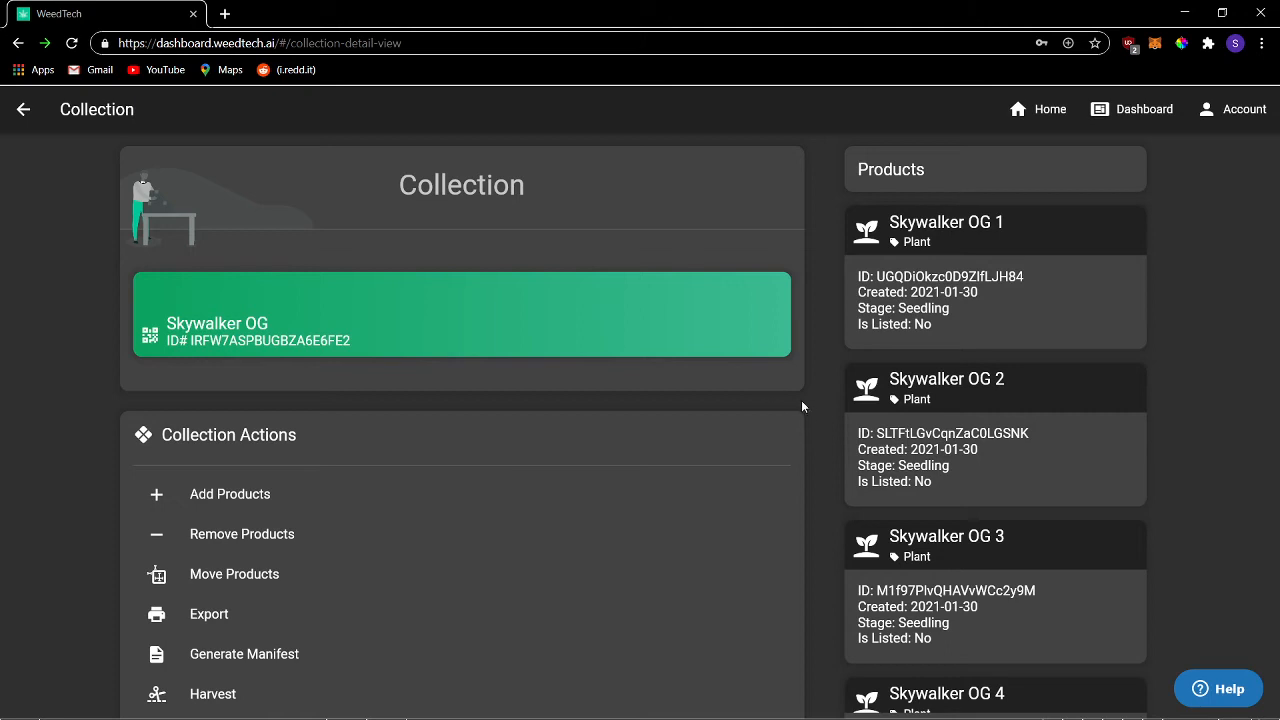
Set the location of all plants in the Skywalker OG collection to Seedling Room using the bulk action.
{"action": "scroll", "coordinate": [725, 381], "scroll_direction": "down", "scroll_amount": 2}
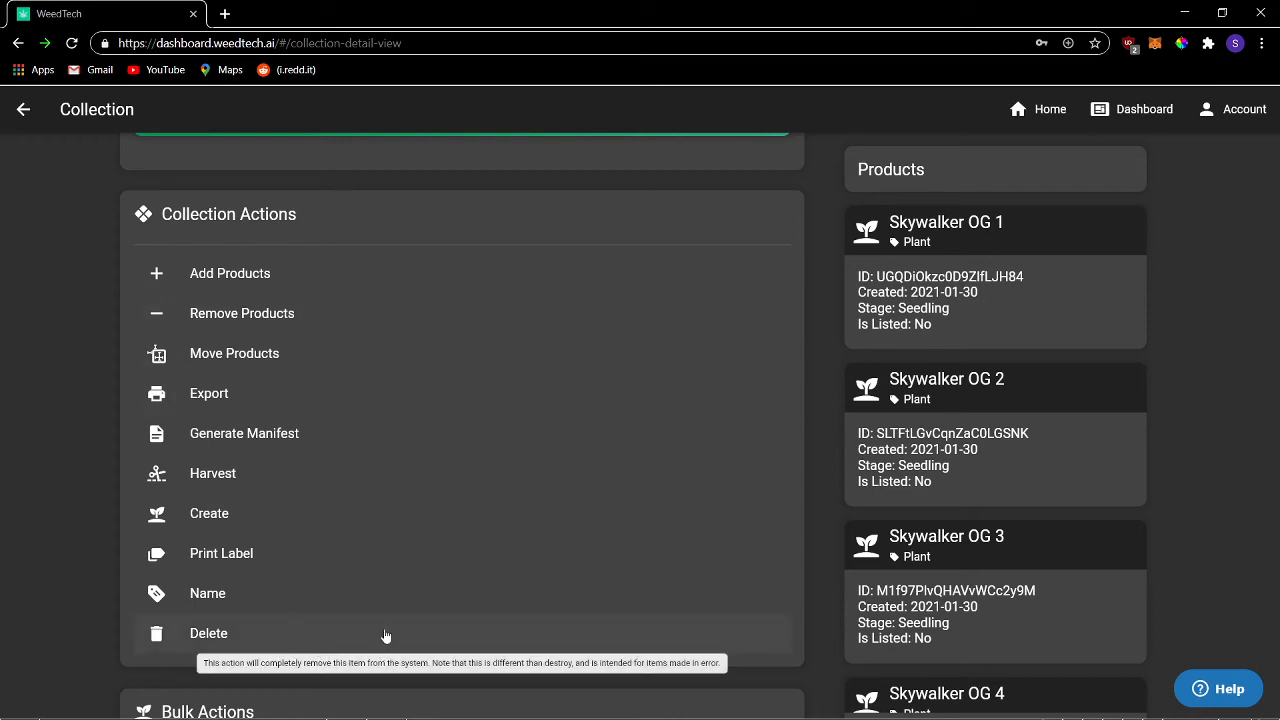
{"action": "scroll", "coordinate": [484, 250], "scroll_direction": "down", "scroll_amount": 4}
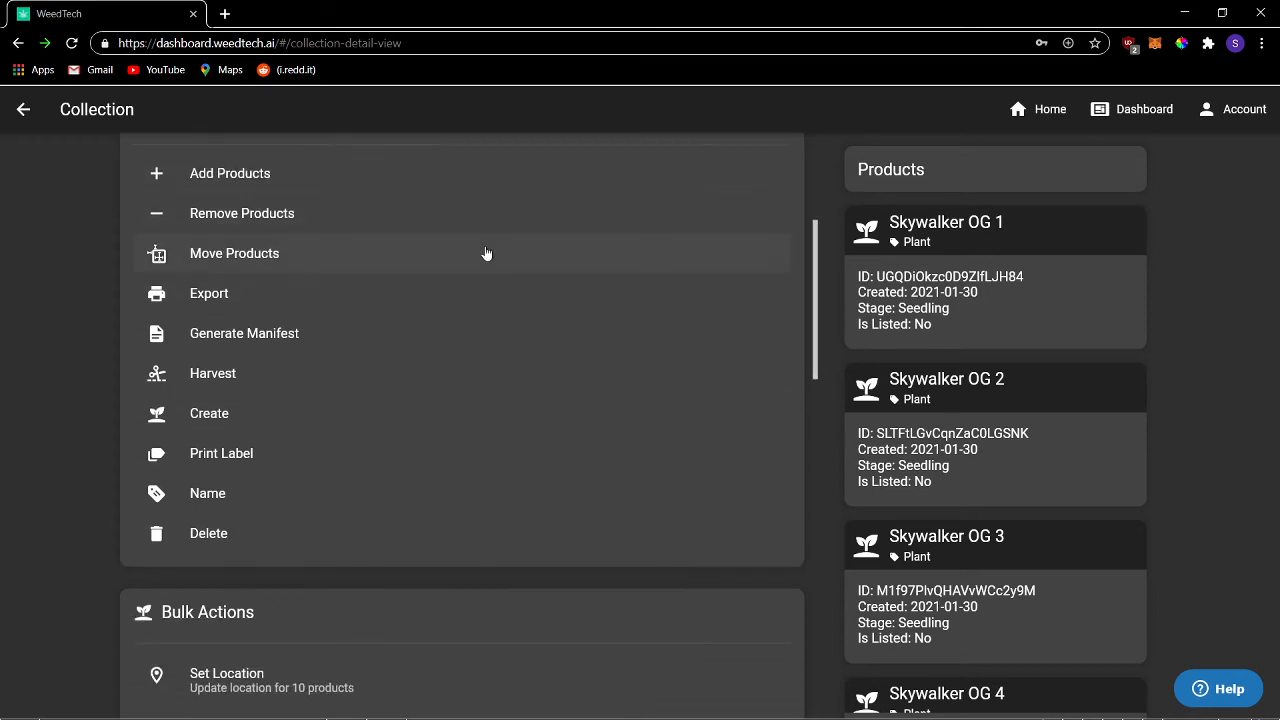
{"action": "scroll", "coordinate": [484, 249], "scroll_direction": "down", "scroll_amount": 1}
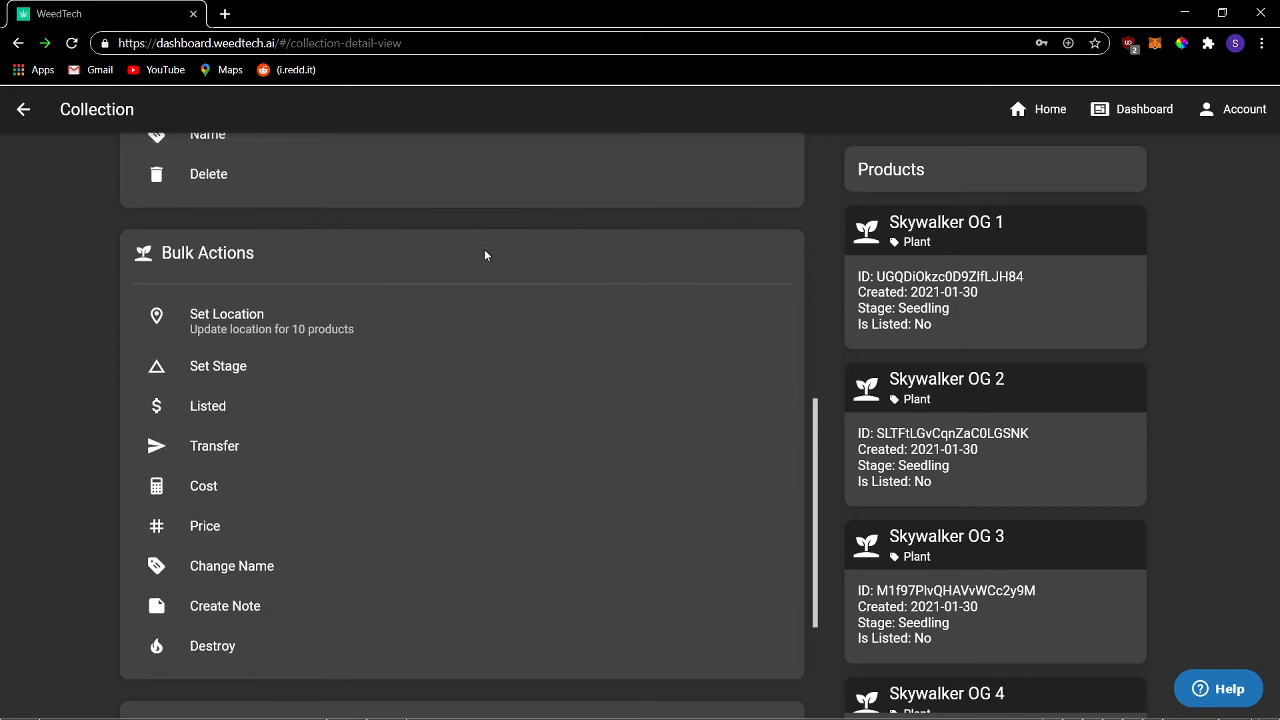
{"action": "left_click", "coordinate": [290, 336]}
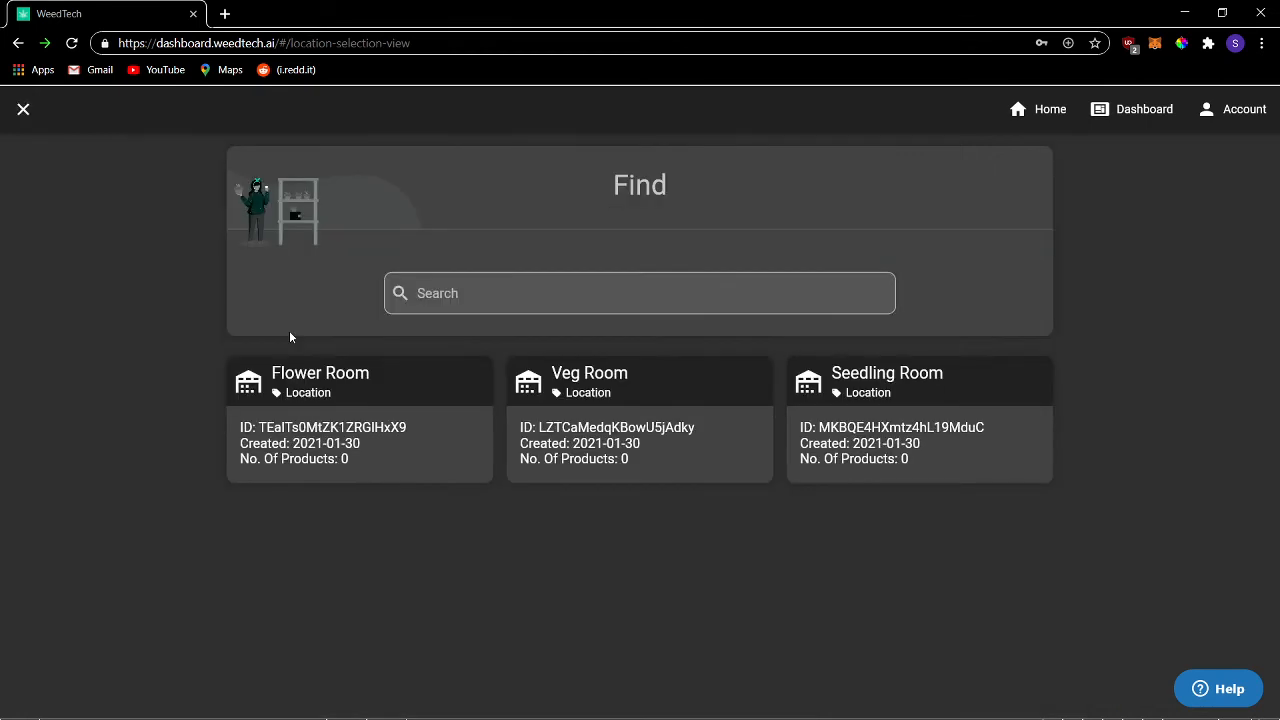
{"action": "left_click", "coordinate": [900, 430]}
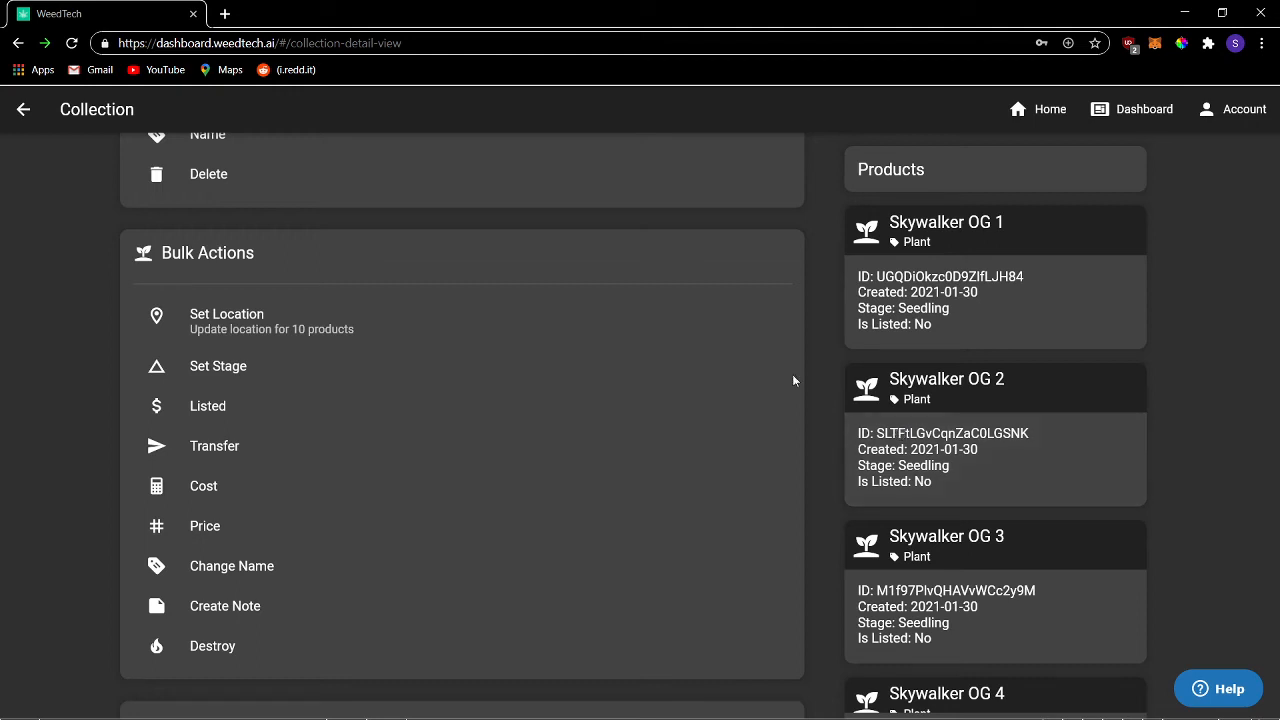
Check the stage and location of the Skywalker OG plants in the Home product list.
{"action": "scroll", "coordinate": [743, 380], "scroll_direction": "down", "scroll_amount": 1}
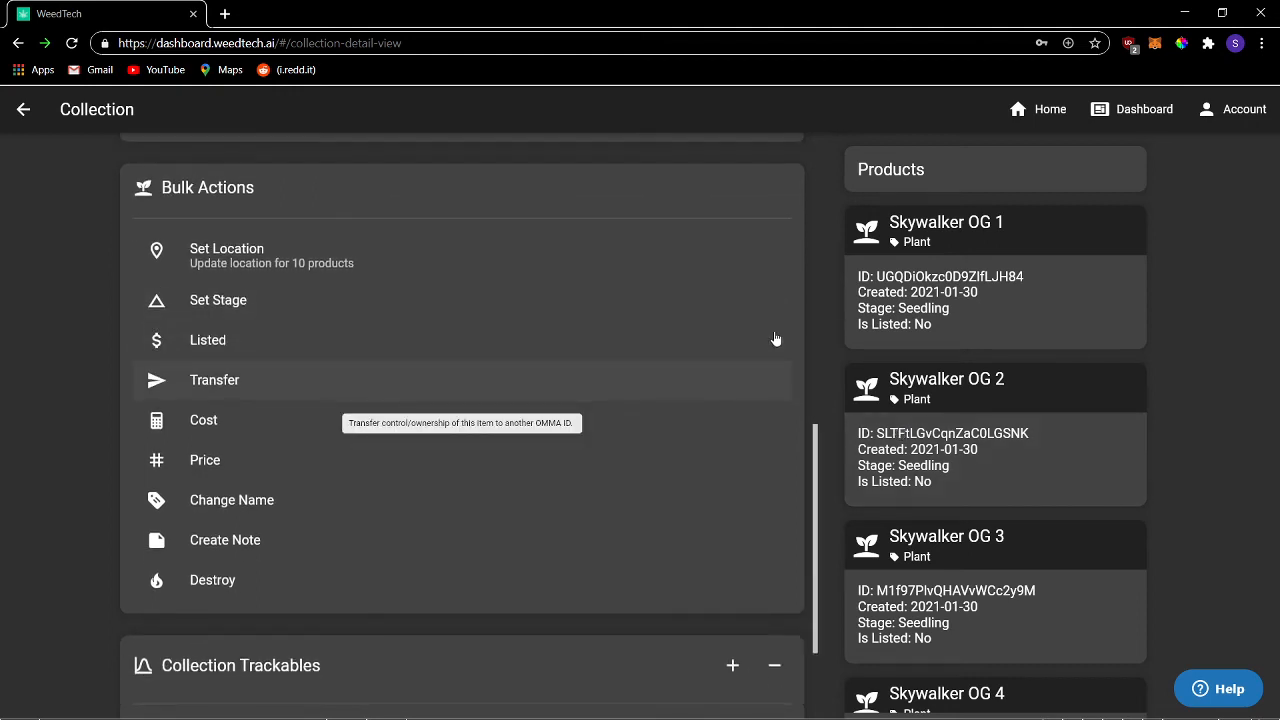
{"action": "left_click", "coordinate": [1040, 113]}
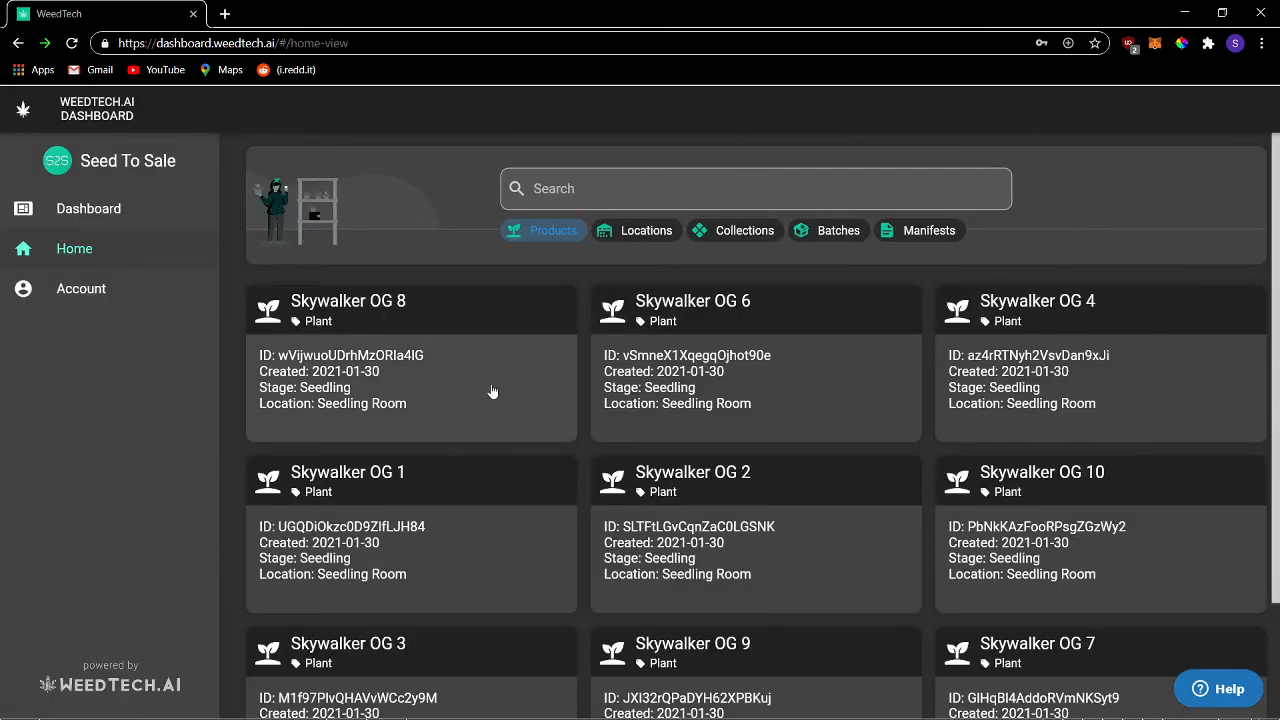
{"action": "scroll", "coordinate": [491, 391], "scroll_direction": "down", "scroll_amount": 1}
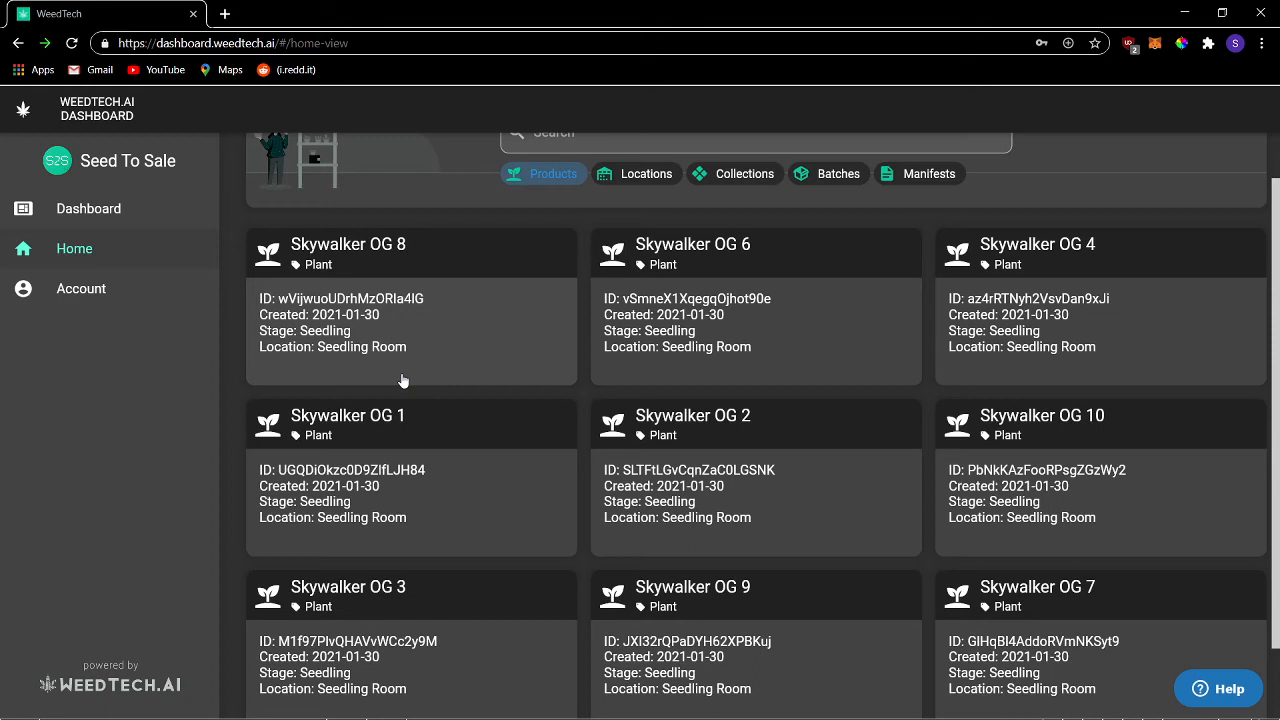
{"action": "scroll", "coordinate": [402, 380], "scroll_direction": "up", "scroll_amount": 1}
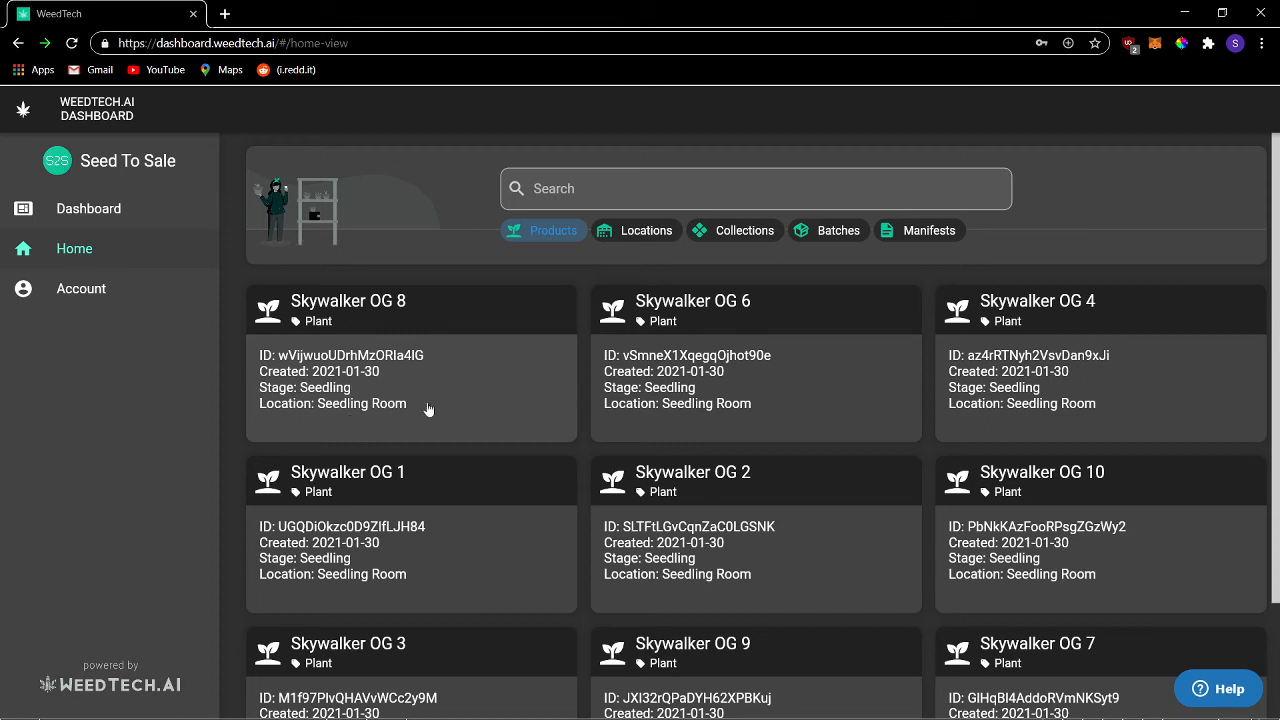
Open the Skywalker OG collection from the Home page and bulk-set the stage of its plants to Veg.
{"action": "left_click", "coordinate": [729, 235]}
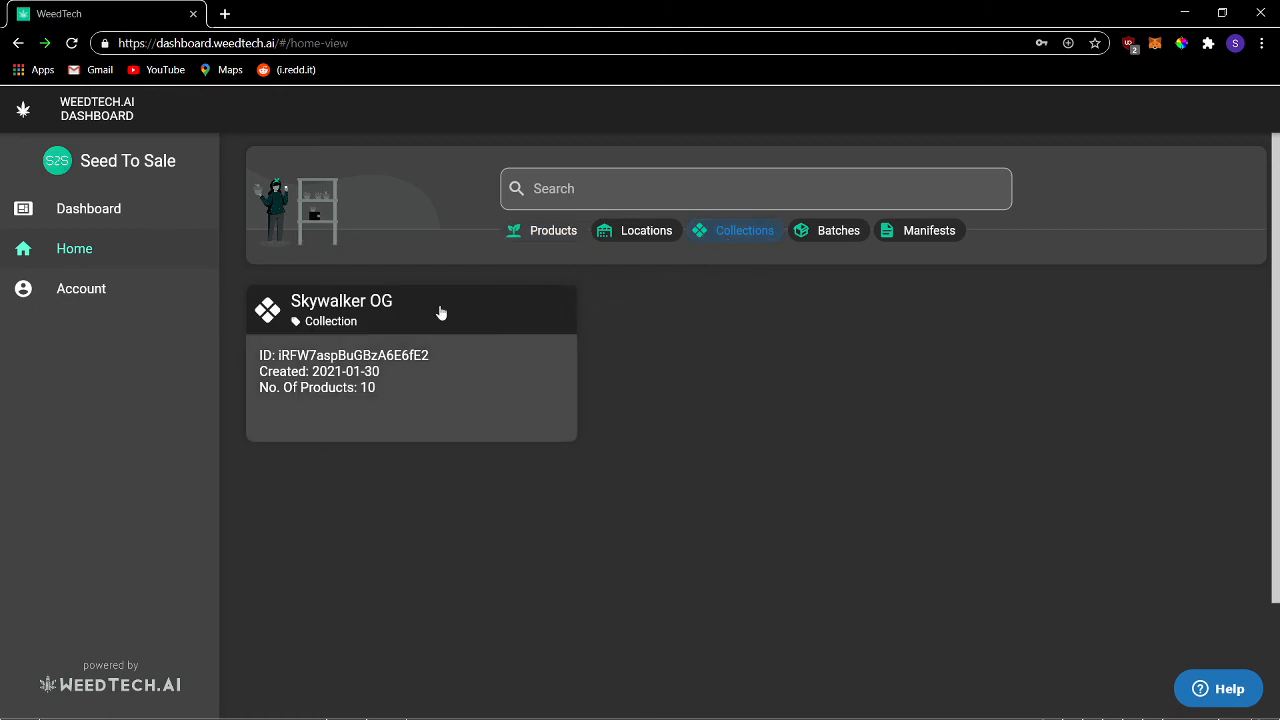
{"action": "left_click", "coordinate": [344, 314]}
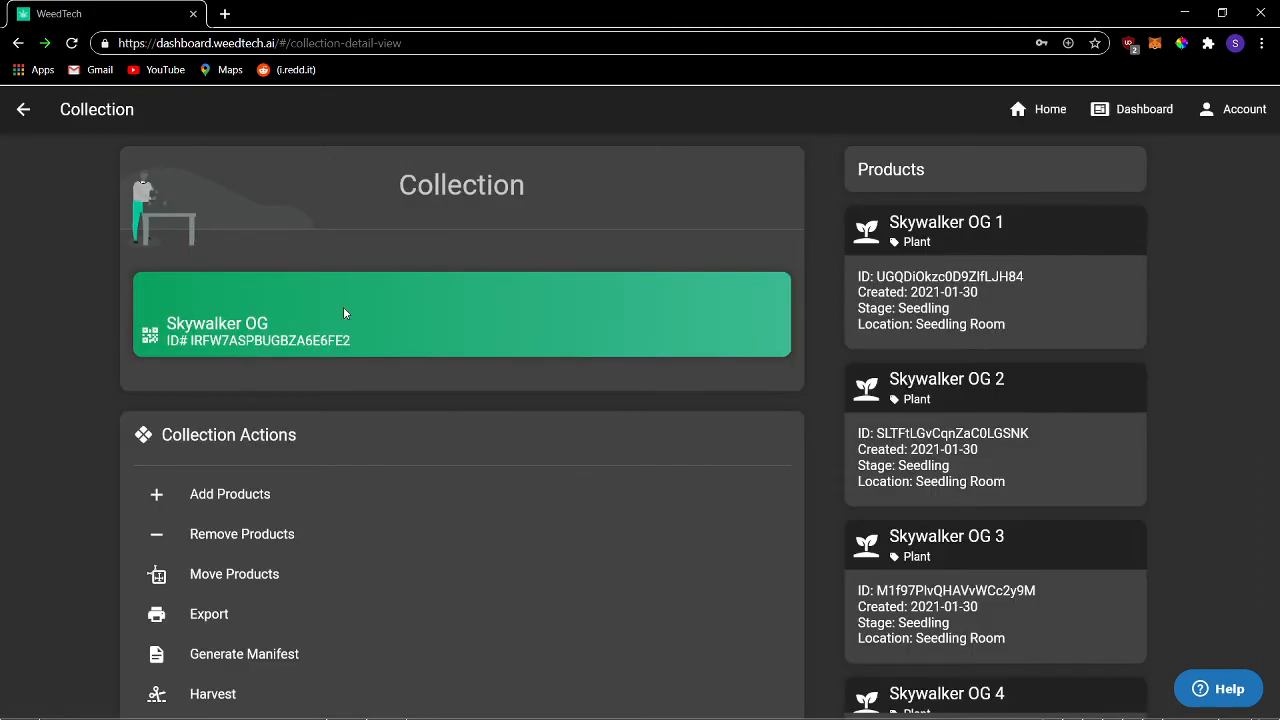
{"action": "scroll", "coordinate": [769, 357], "scroll_direction": "down", "scroll_amount": 5}
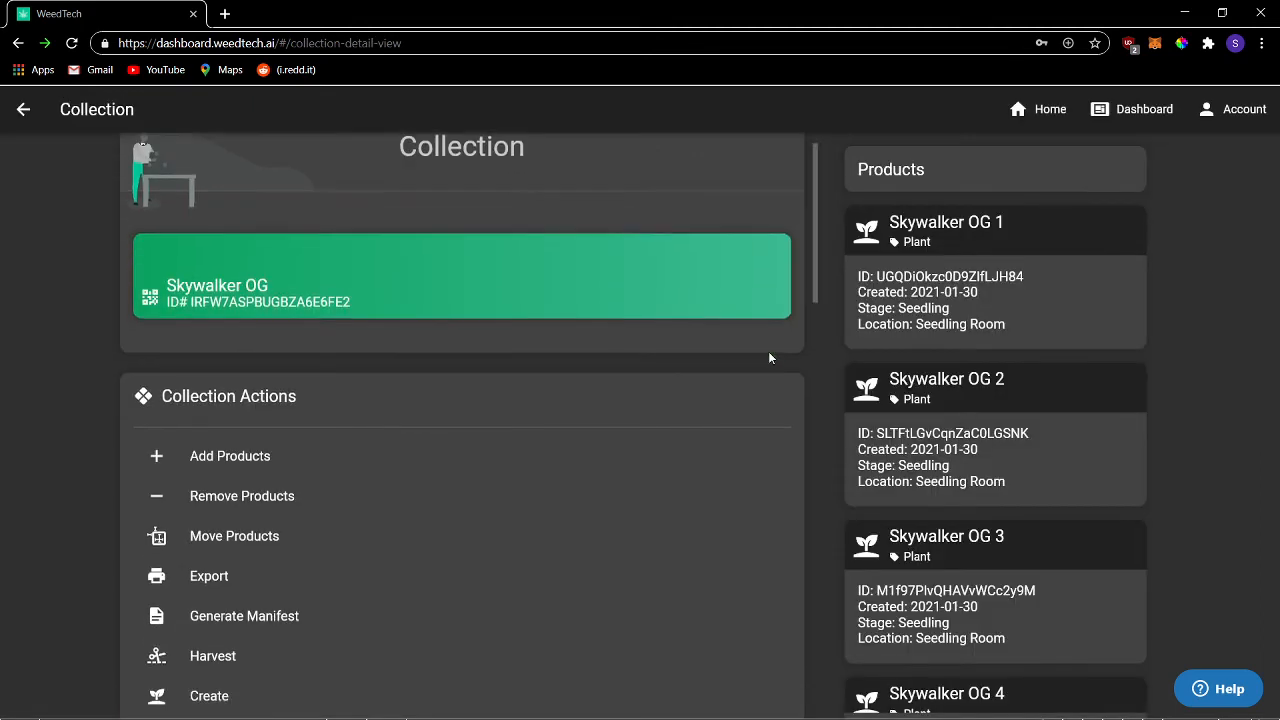
{"action": "scroll", "coordinate": [769, 357], "scroll_direction": "down", "scroll_amount": 1}
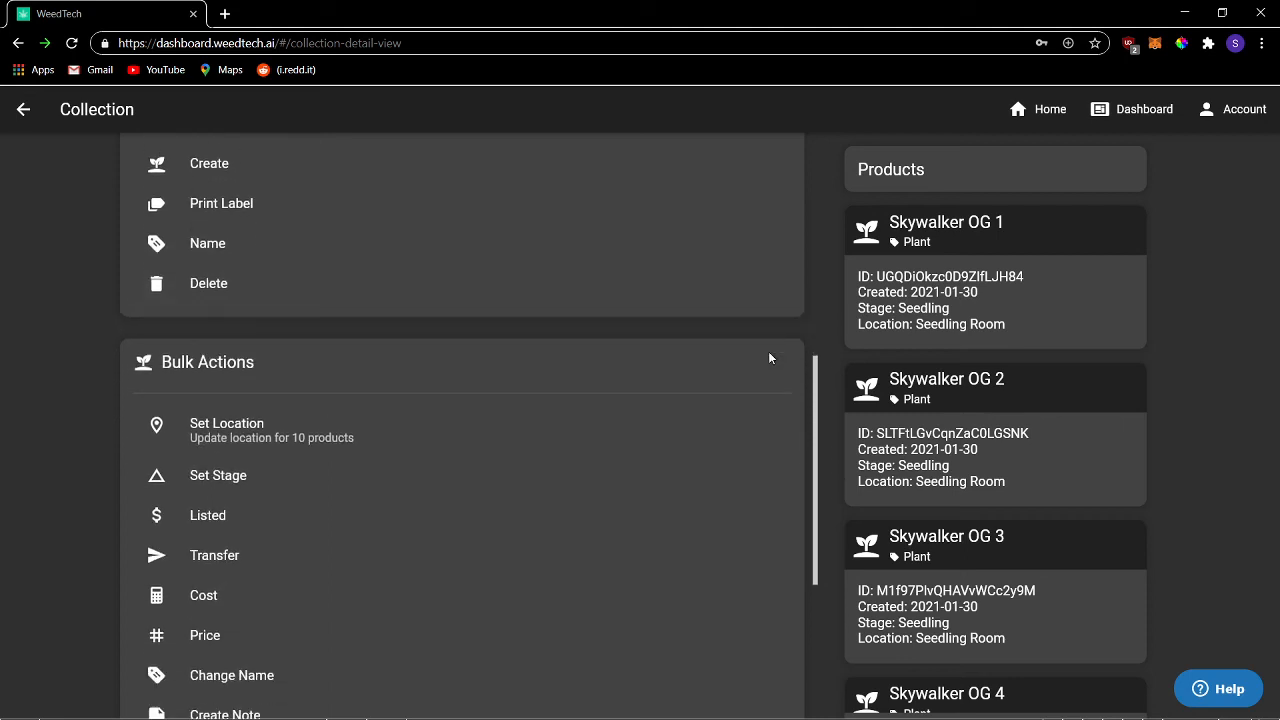
{"action": "left_click", "coordinate": [335, 482]}
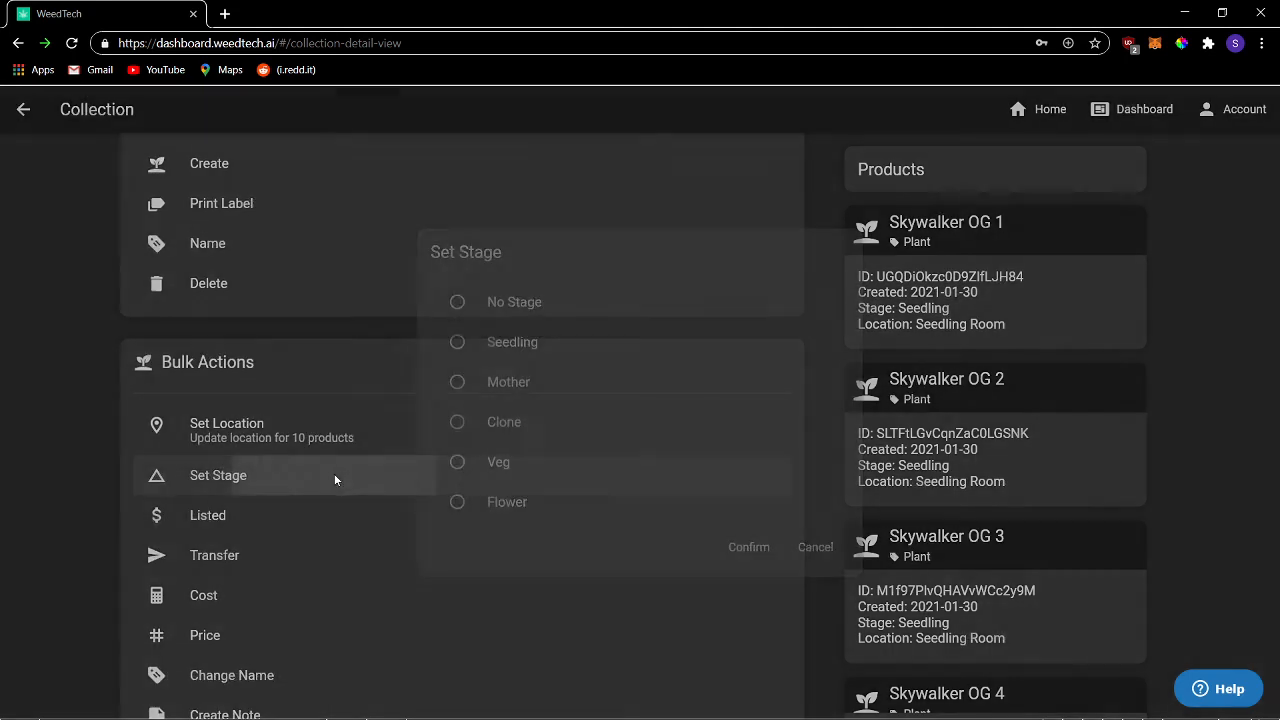
{"action": "left_click", "coordinate": [483, 470]}
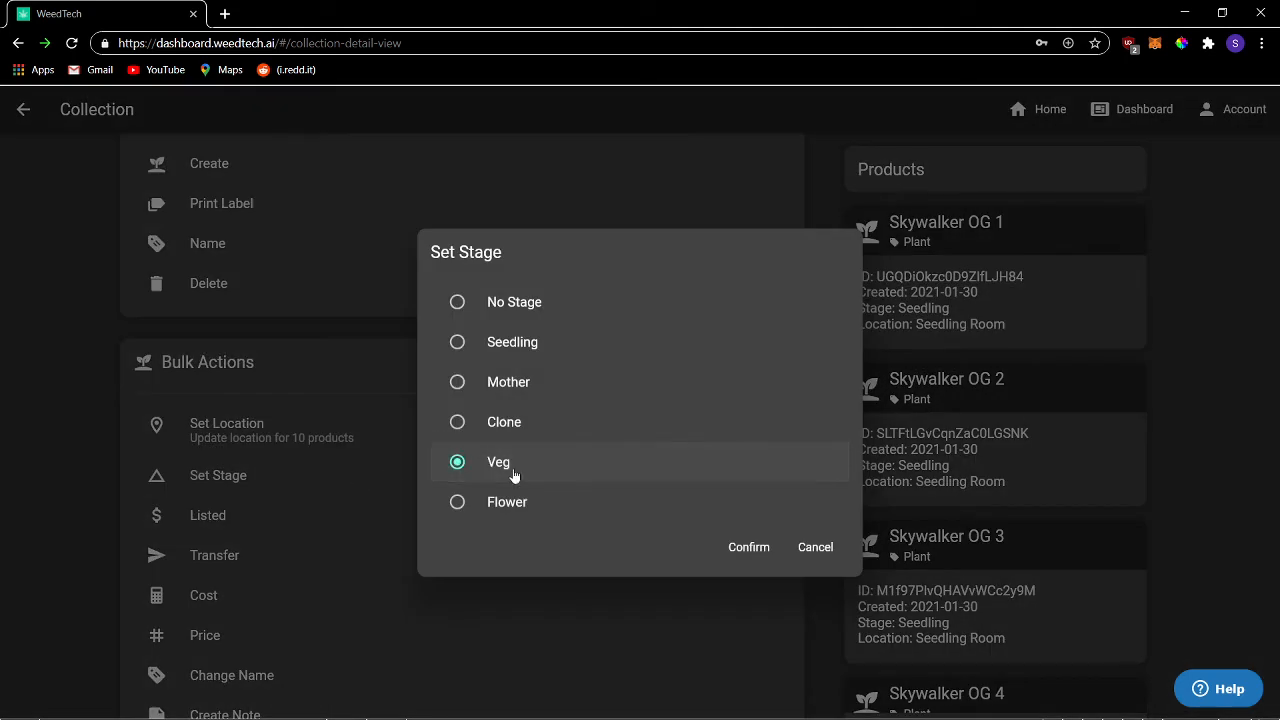
{"action": "left_click", "coordinate": [748, 547]}
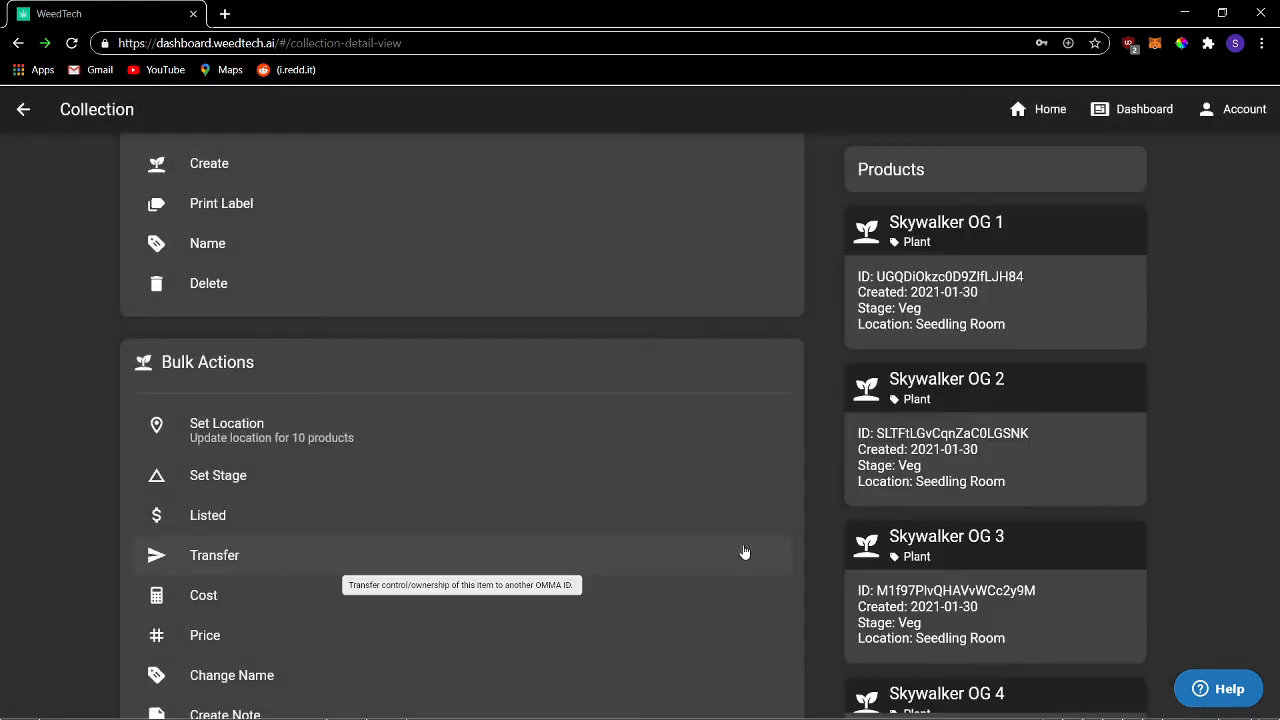
Bulk-set the location of the Skywalker OG collection's plants to Veg Room and return to the Home product list.
{"action": "scroll", "coordinate": [729, 451], "scroll_direction": "down", "scroll_amount": 1}
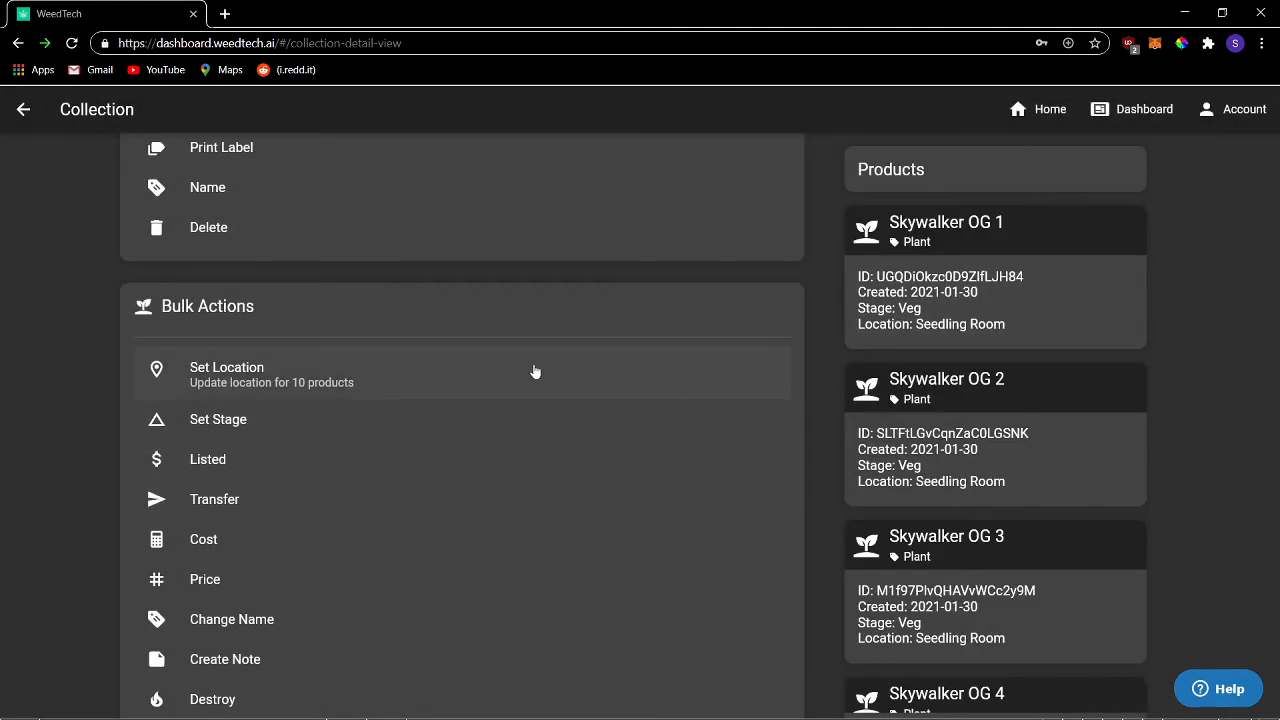
{"action": "left_click", "coordinate": [490, 382]}
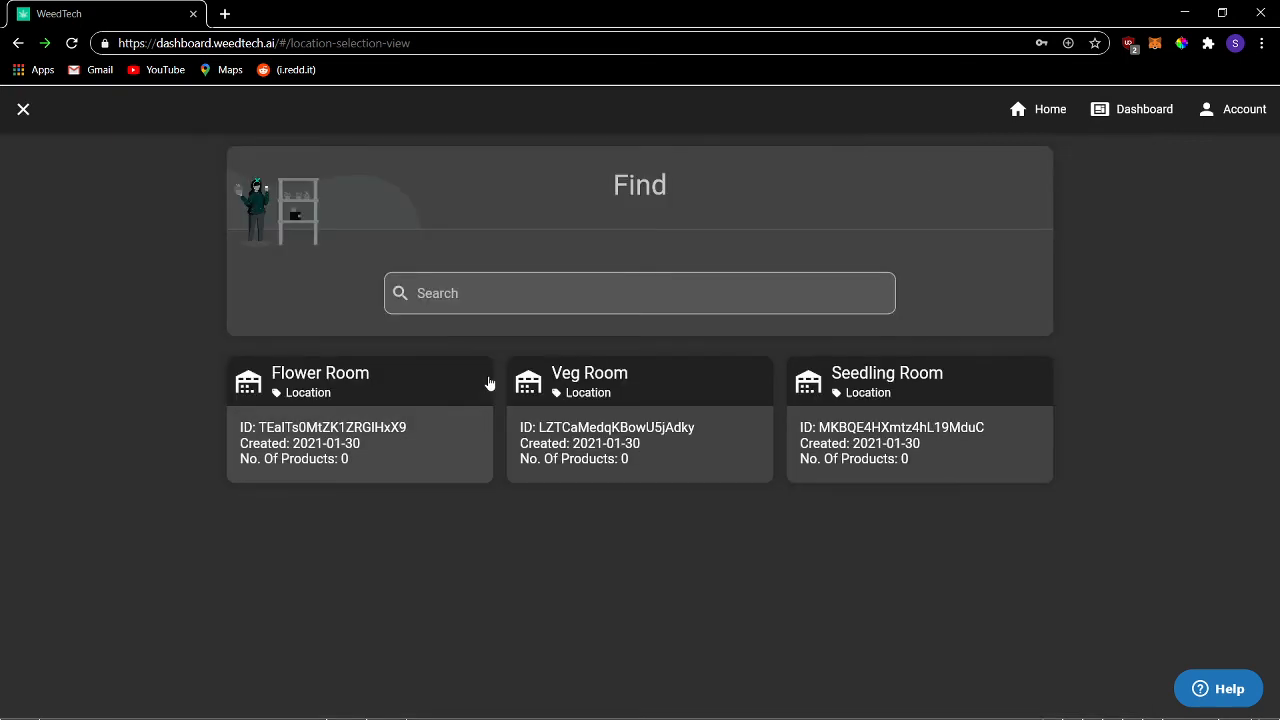
{"action": "left_click", "coordinate": [615, 458]}
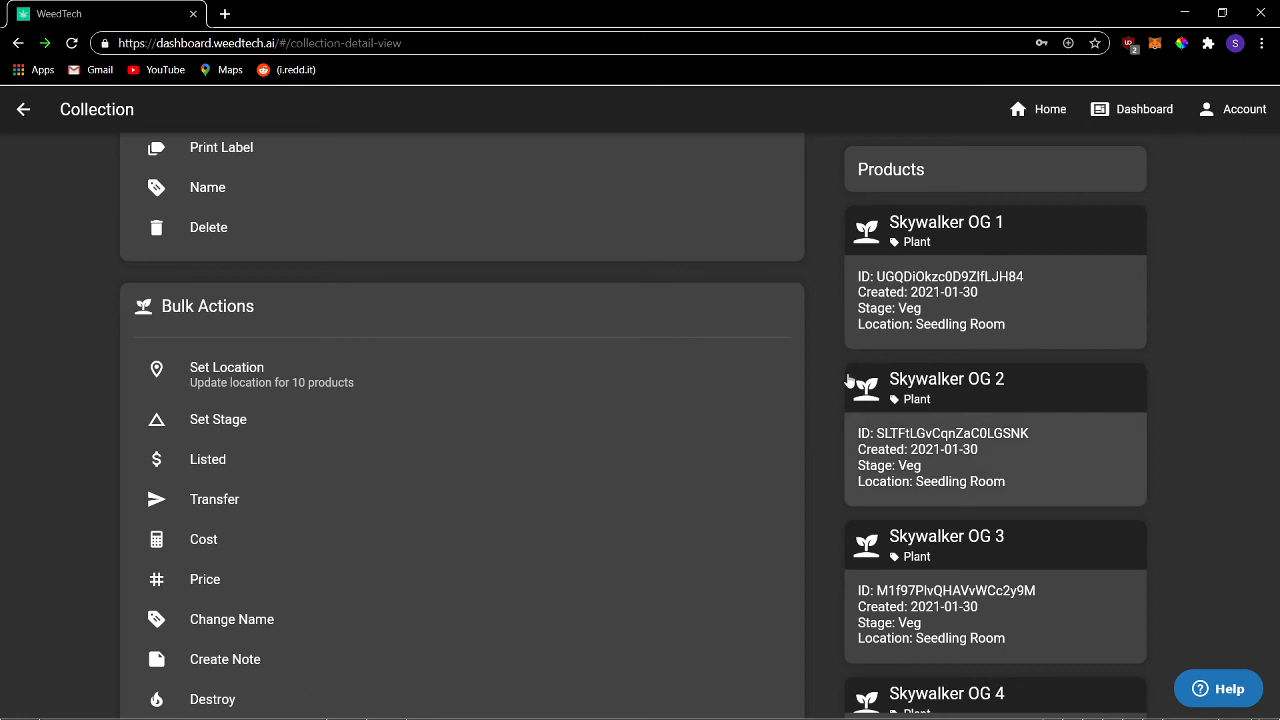
{"action": "left_click", "coordinate": [1048, 116]}
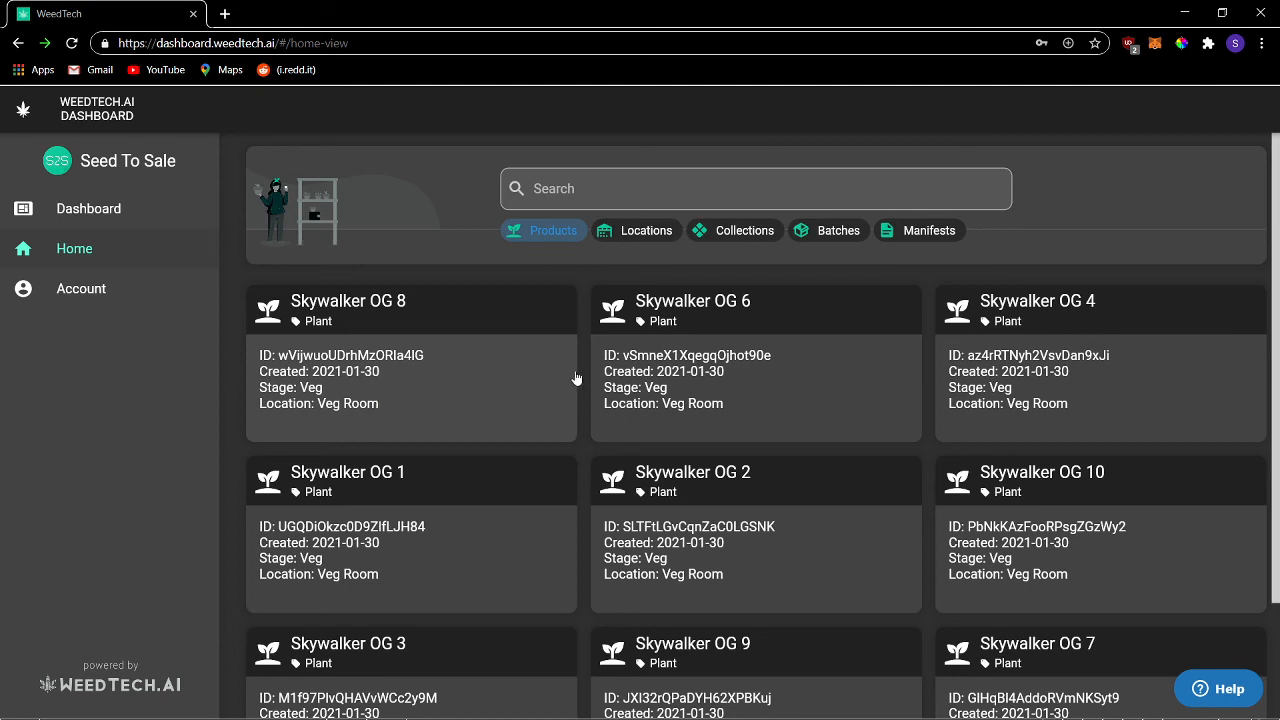
Open the Skywalker OG collection from the Home page and bulk-set its plants' stage to Flower and location to Flower Room.
{"action": "left_click", "coordinate": [727, 240]}
{"action": "left_click", "coordinate": [430, 352]}
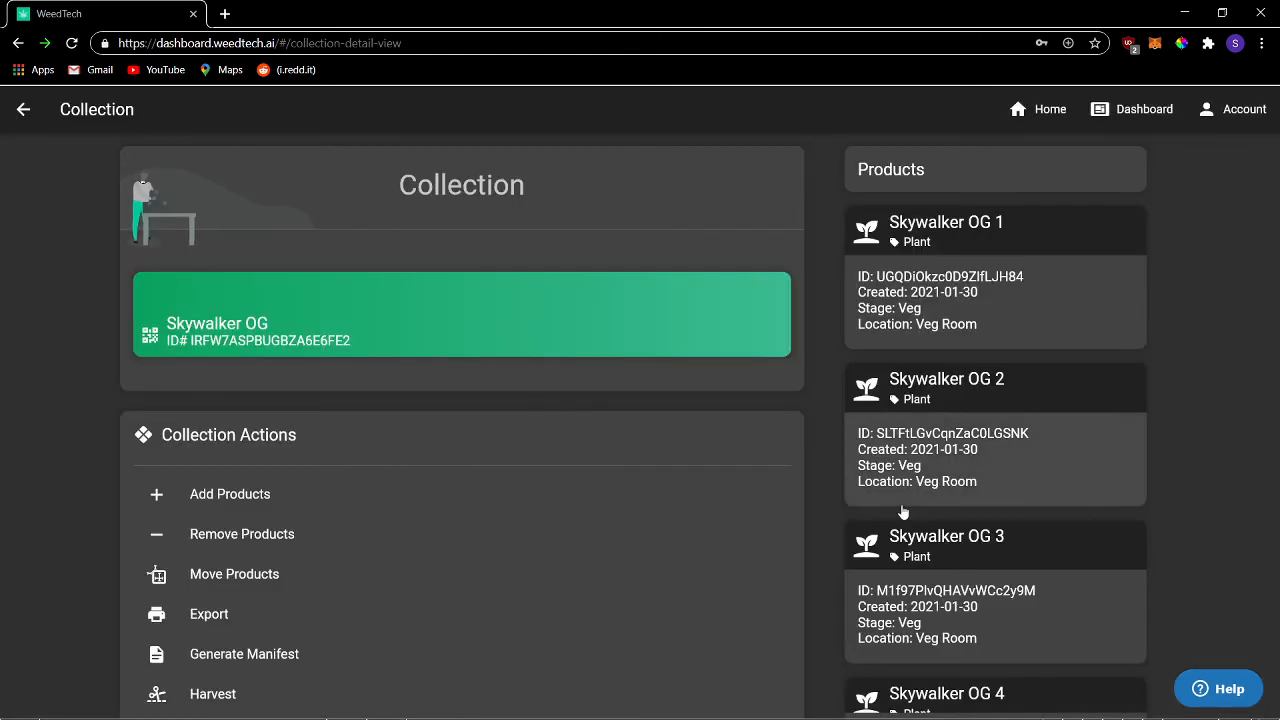
{"action": "scroll", "coordinate": [813, 455], "scroll_direction": "down", "scroll_amount": 5}
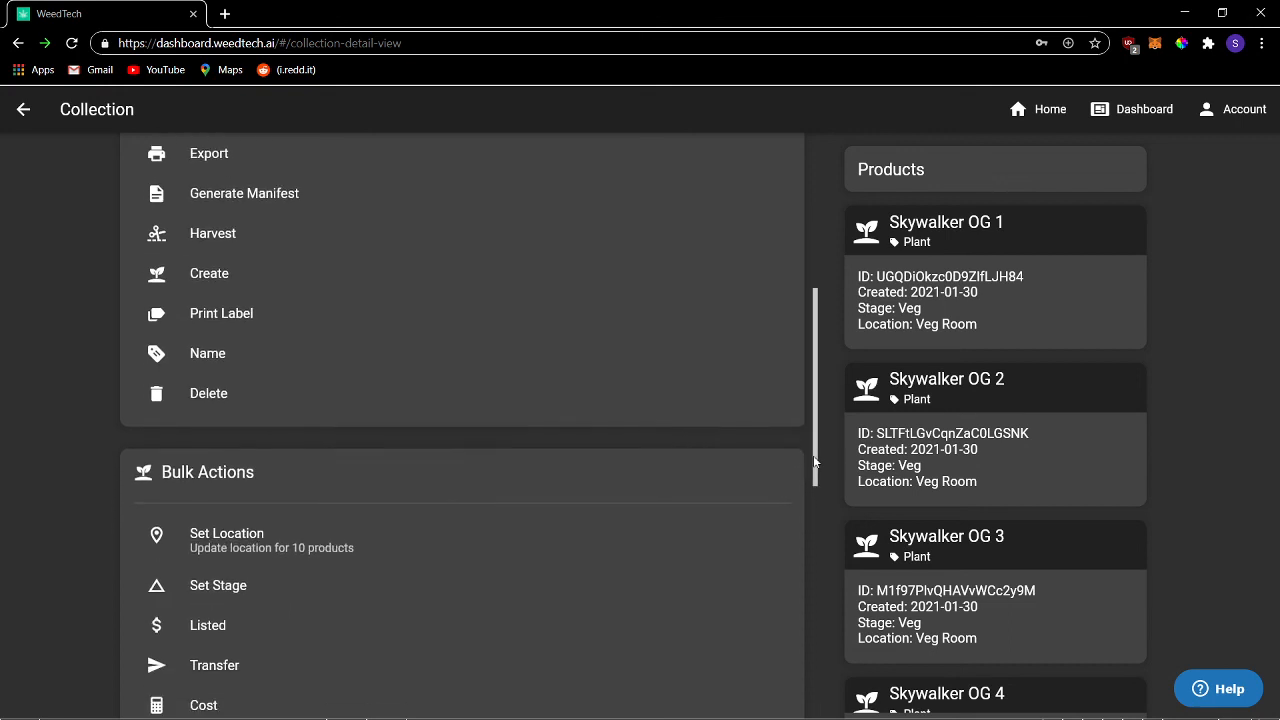
{"action": "left_click", "coordinate": [409, 591]}
{"action": "left_click", "coordinate": [538, 515]}
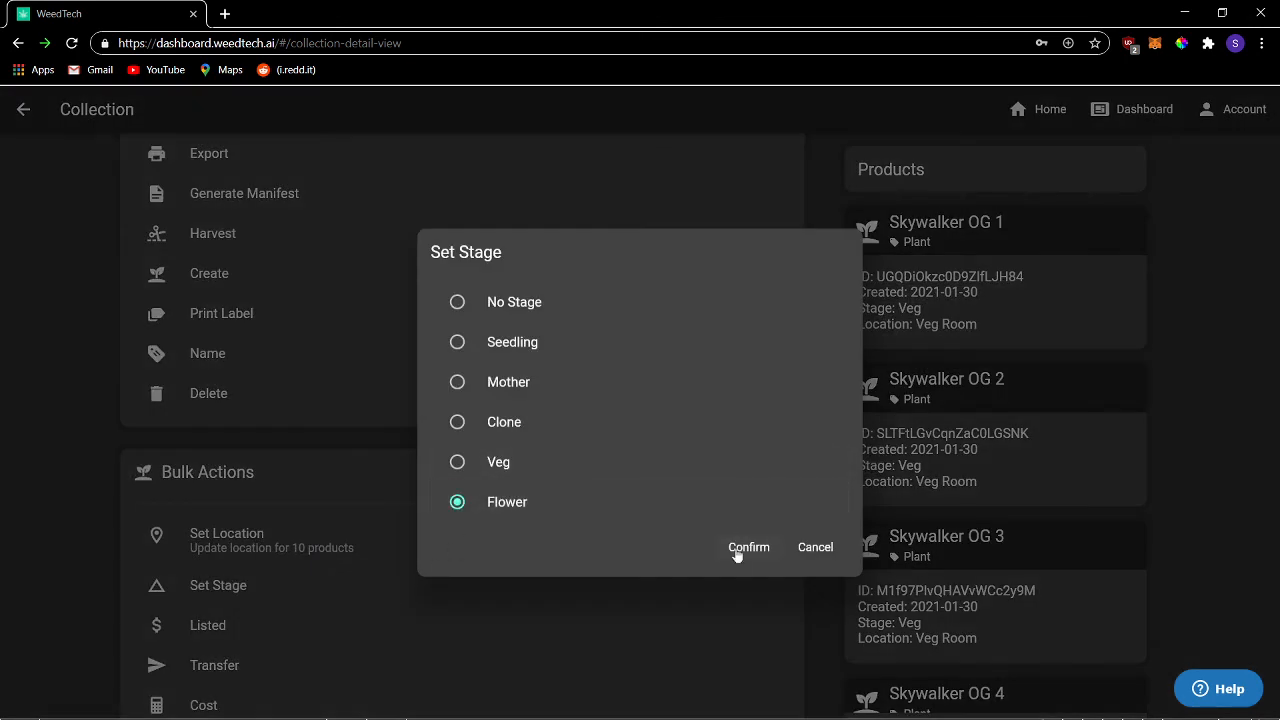
{"action": "left_click", "coordinate": [737, 560]}
{"action": "left_click", "coordinate": [523, 540]}
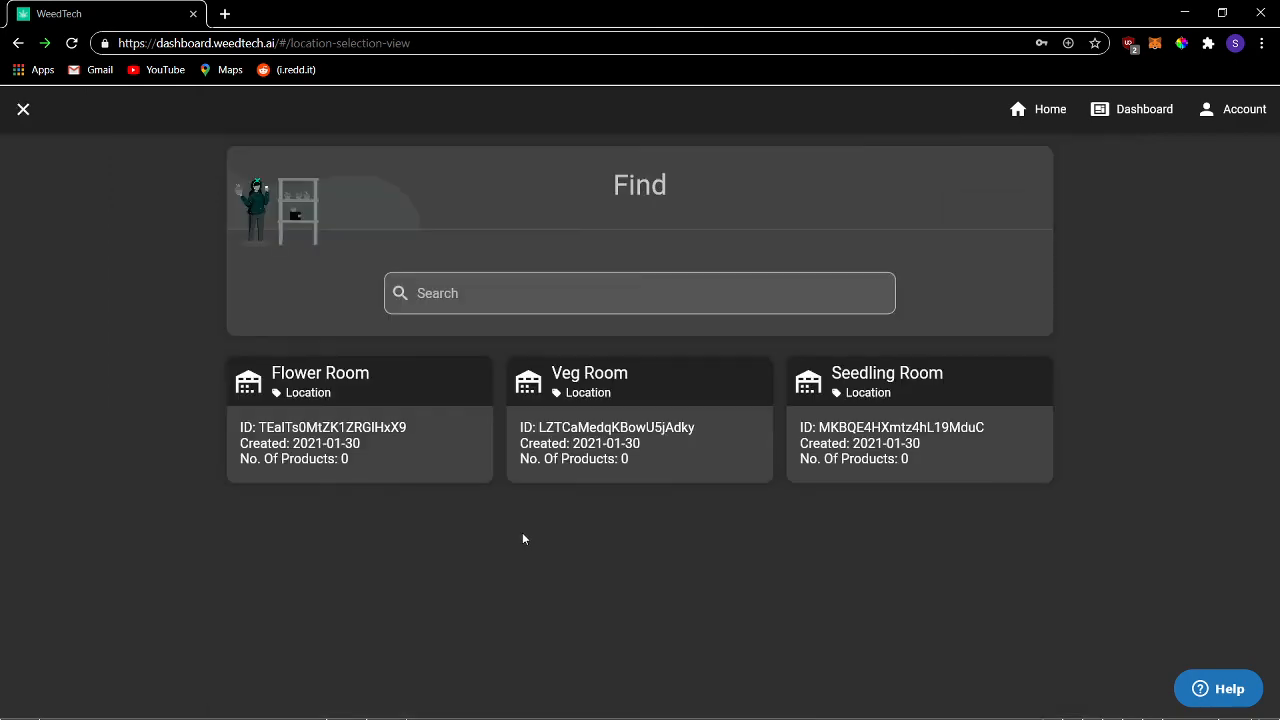
{"action": "left_click", "coordinate": [355, 452]}
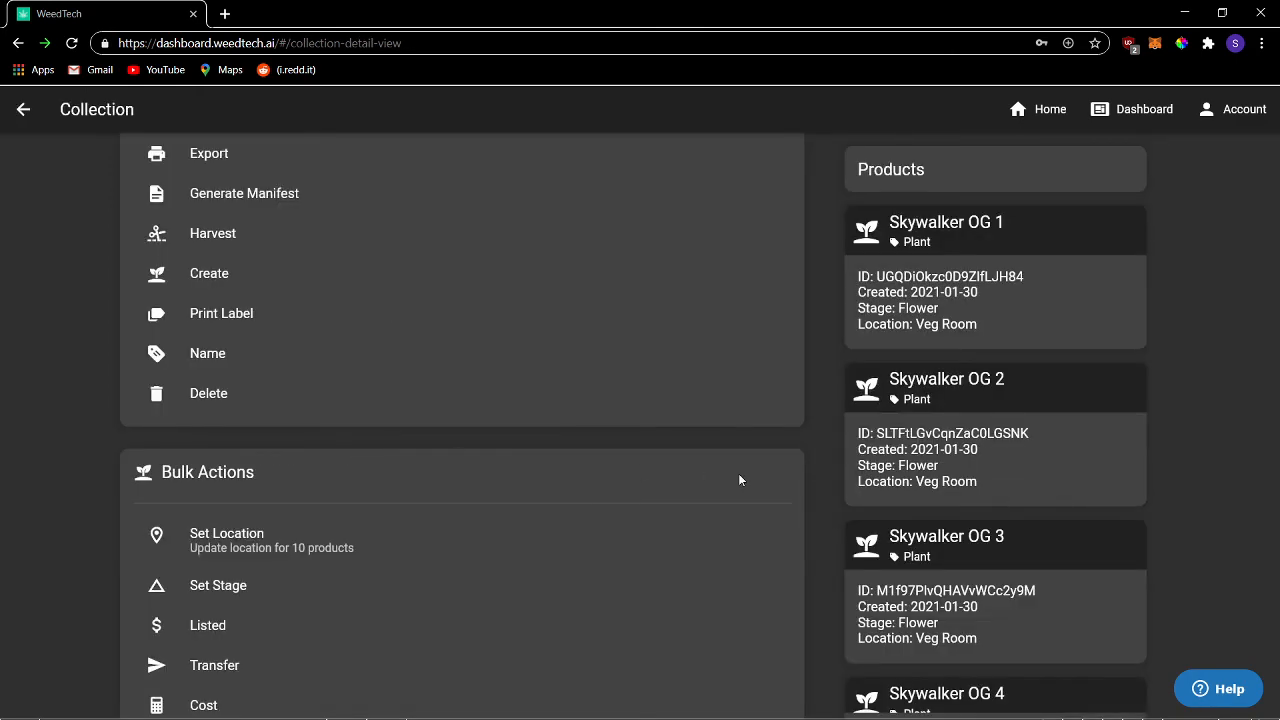
Look over the collection's plants and actions, and check the Skywalker OG plants' stage and location in the Home product list.
{"action": "scroll", "coordinate": [841, 464], "scroll_direction": "down", "scroll_amount": 1}
{"action": "scroll", "coordinate": [640, 563], "scroll_direction": "down", "scroll_amount": 2}
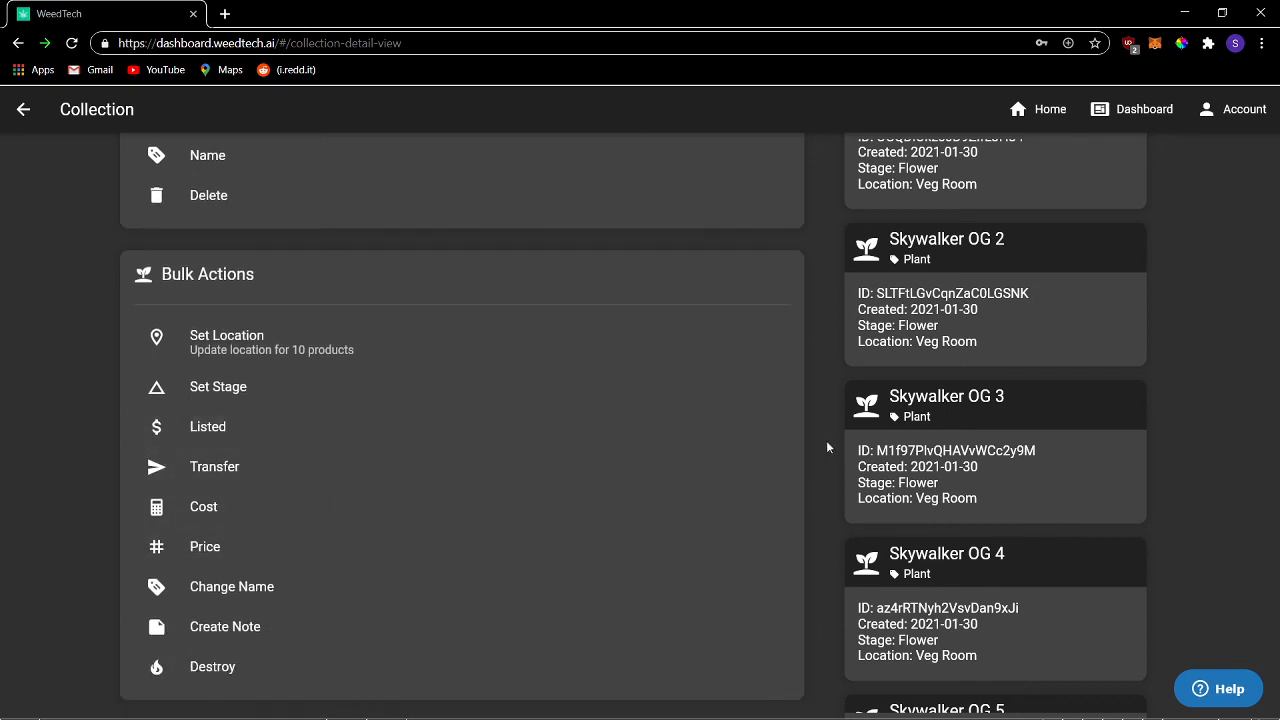
{"action": "scroll", "coordinate": [832, 442], "scroll_direction": "up", "scroll_amount": 1}
{"action": "scroll", "coordinate": [606, 449], "scroll_direction": "up", "scroll_amount": 6}
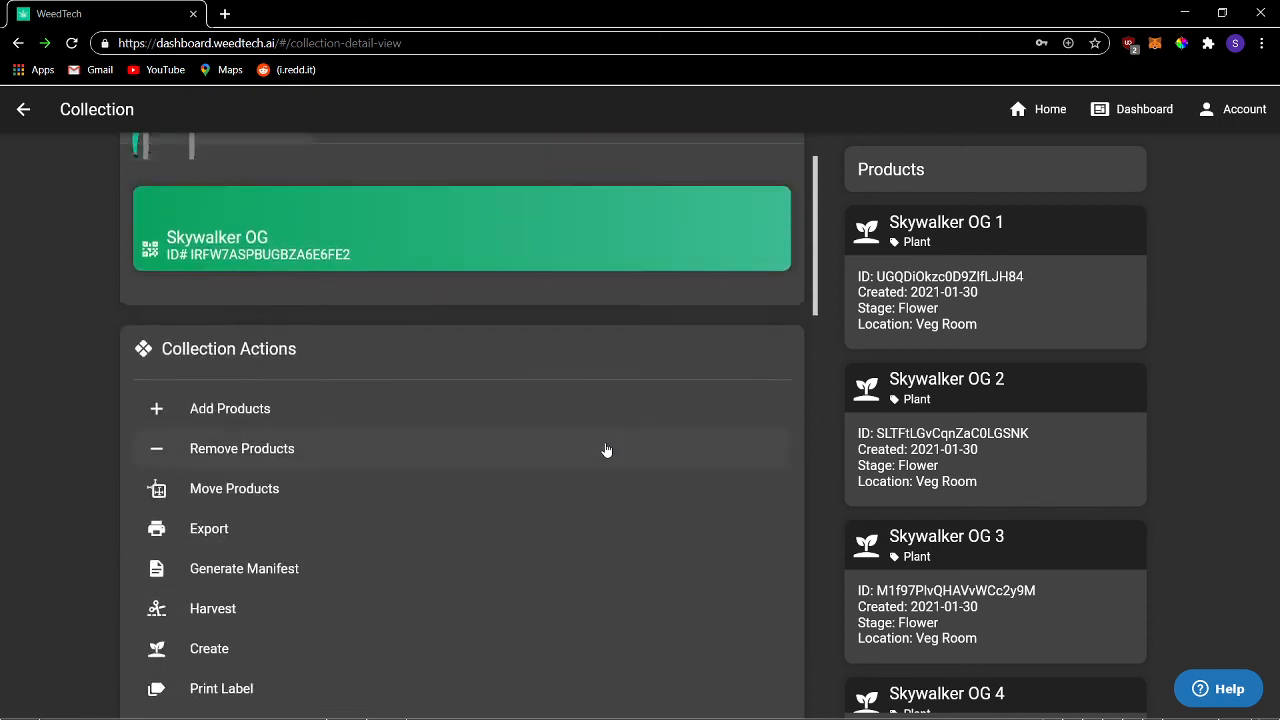
{"action": "left_click", "coordinate": [23, 109]}
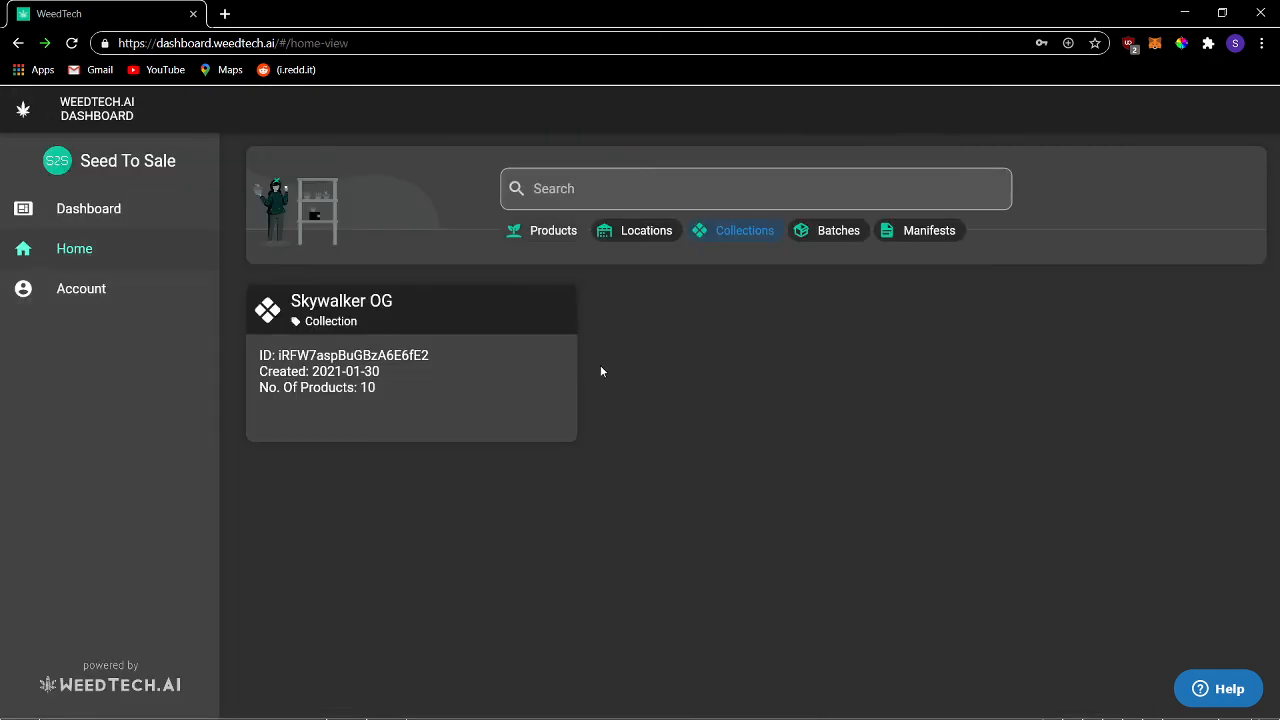
{"action": "left_click", "coordinate": [555, 240]}
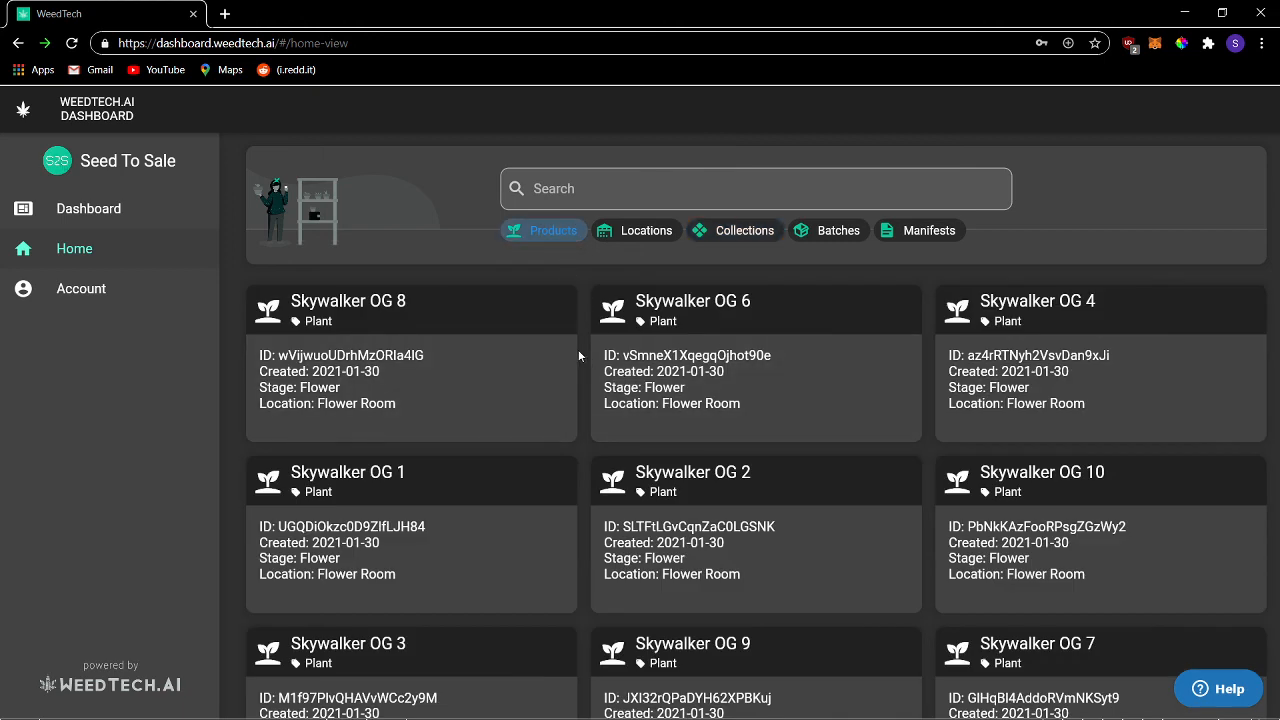